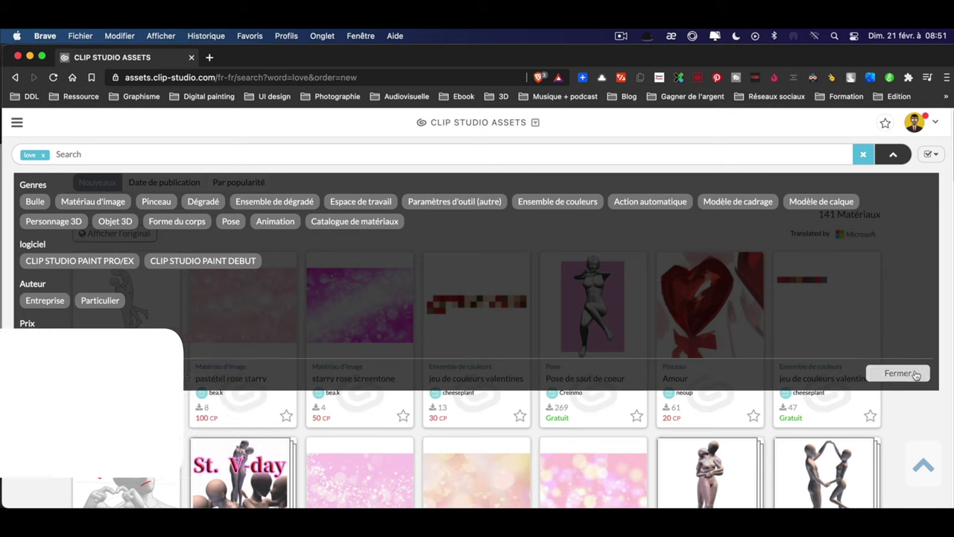
Close the search filters, switch to CLIP STUDIO, and browse the new and top free materials on the ASSETS home page.
{"action": "left_click", "coordinate": [897, 372]}
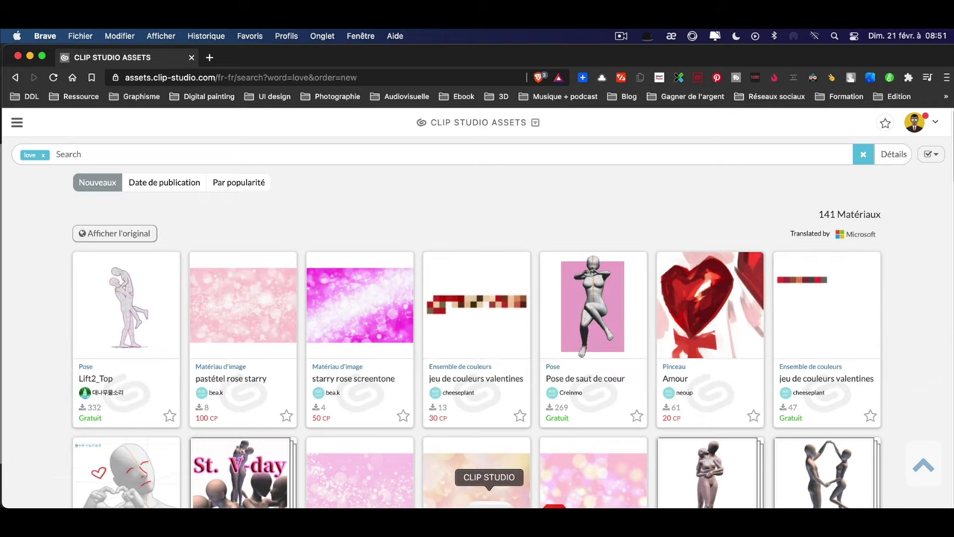
{"action": "left_click", "coordinate": [494, 504]}
{"action": "mouse_move", "coordinate": [951, 166]}
{"action": "left_mouse_down"}
{"action": "mouse_move", "coordinate": [952, 202]}
{"action": "mouse_move", "coordinate": [951, 165]}
{"action": "left_mouse_up"}
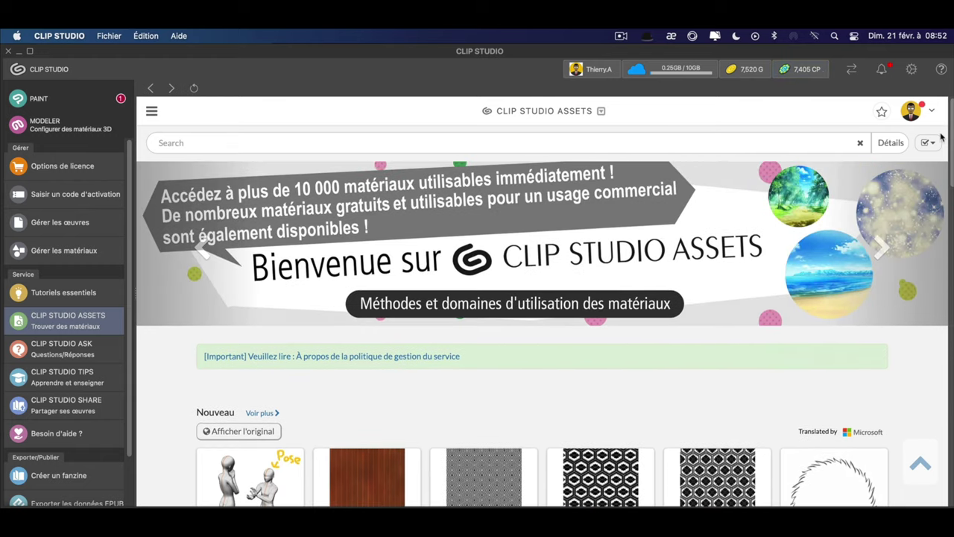
{"action": "scroll", "coordinate": [949, 194], "scroll_direction": "down", "scroll_amount": 6}
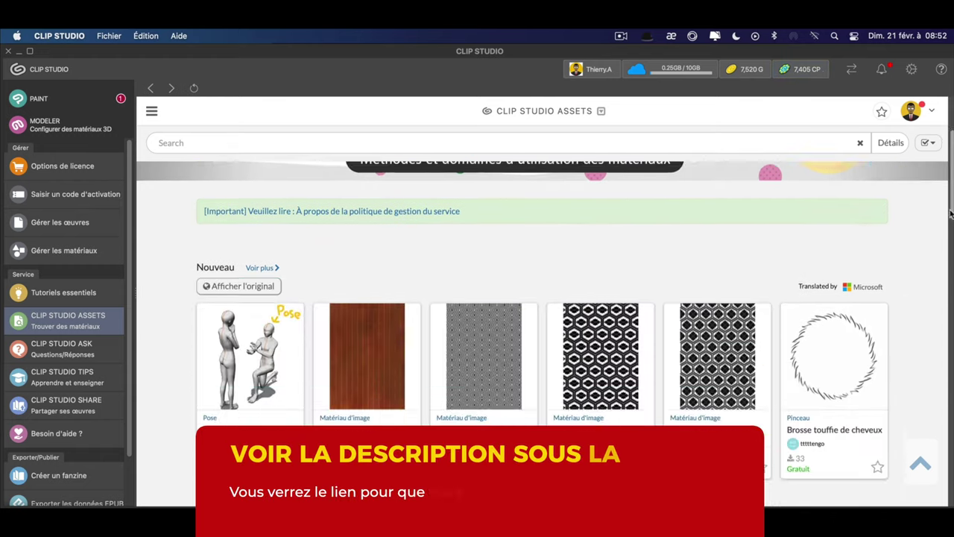
{"action": "scroll", "coordinate": [950, 231], "scroll_direction": "down", "scroll_amount": 8}
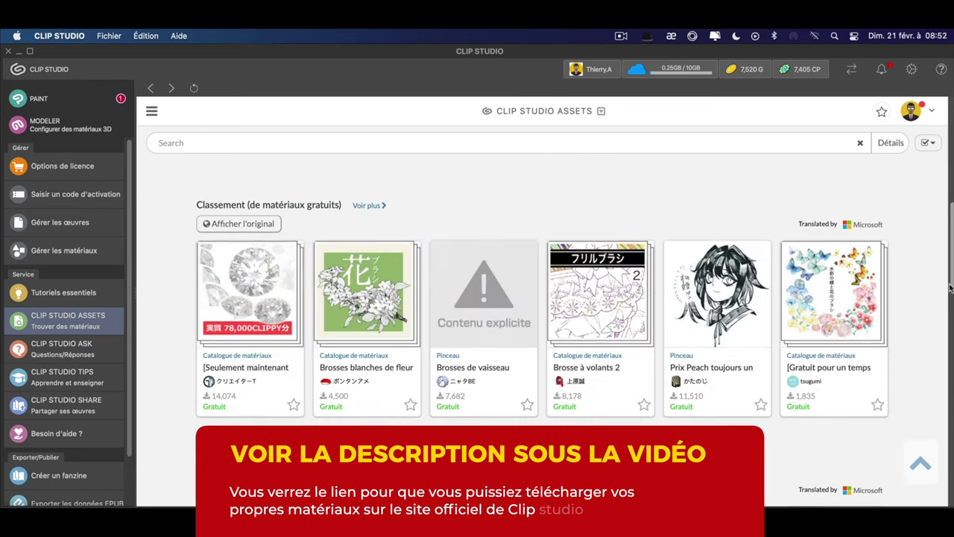
{"action": "scroll", "coordinate": [950, 231], "scroll_direction": "up", "scroll_amount": 14}
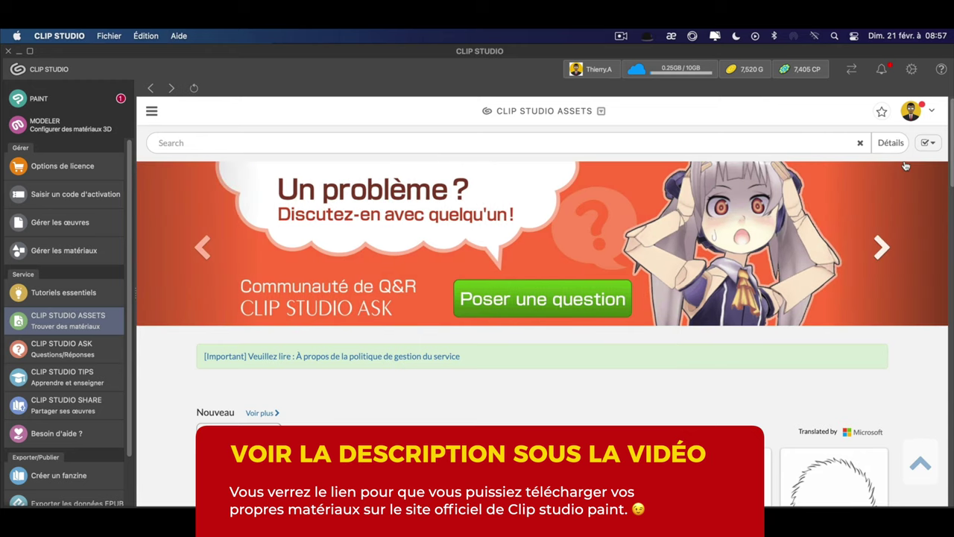
{"action": "scroll", "coordinate": [951, 183], "scroll_direction": "down", "scroll_amount": 3}
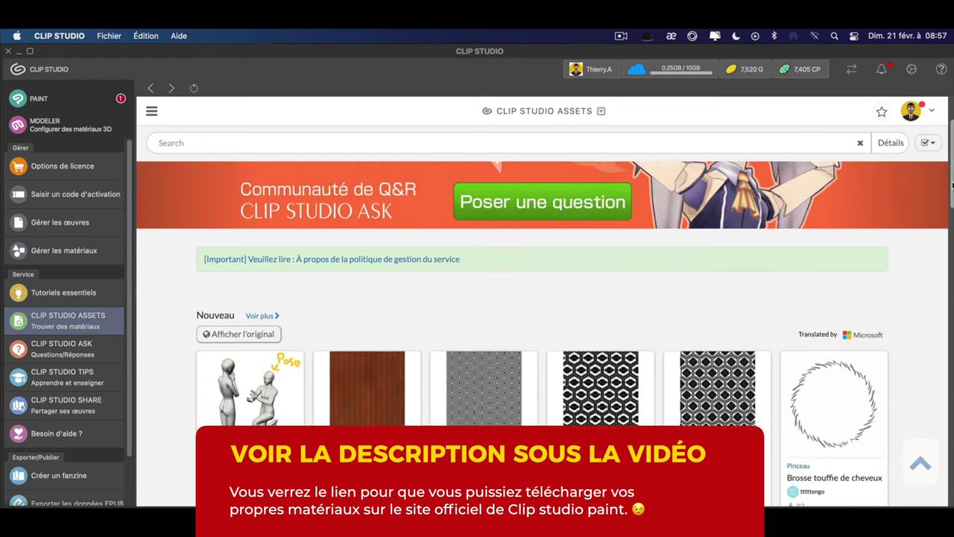
{"action": "scroll", "coordinate": [951, 183], "scroll_direction": "down", "scroll_amount": 3}
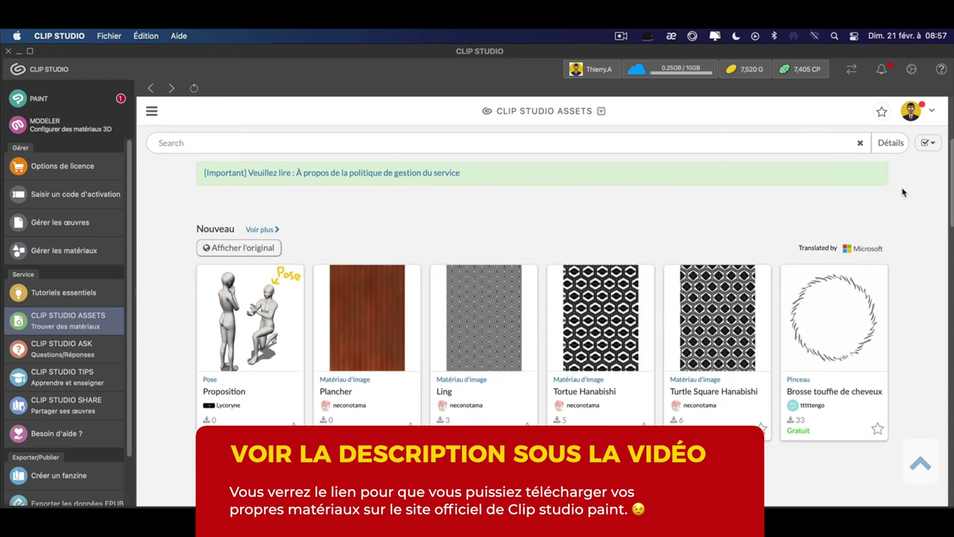
Open the Proposition pose from the new materials and review its preview images and details.
{"action": "left_click", "coordinate": [275, 325]}
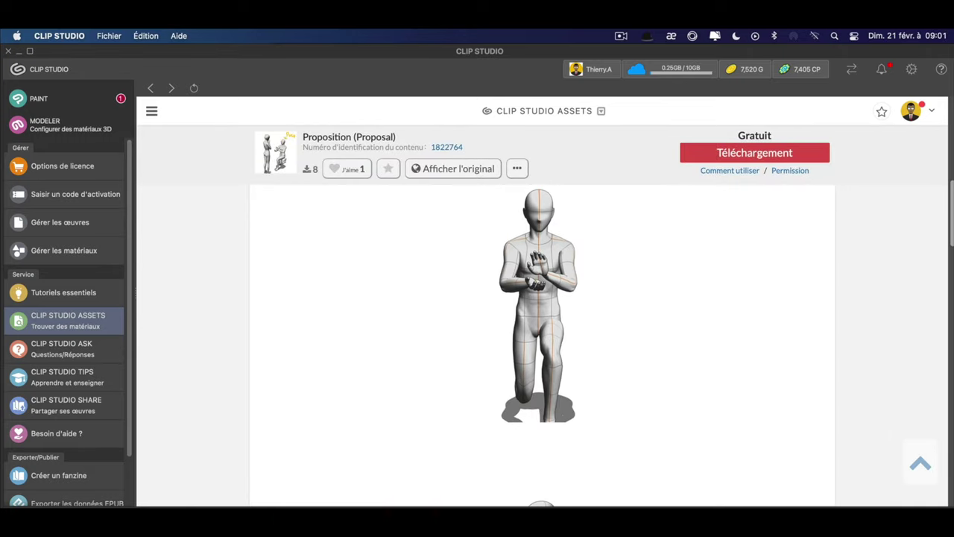
{"action": "scroll", "coordinate": [542, 343], "scroll_direction": "down", "scroll_amount": 5}
{"action": "scroll", "coordinate": [542, 343], "scroll_direction": "down", "scroll_amount": 5}
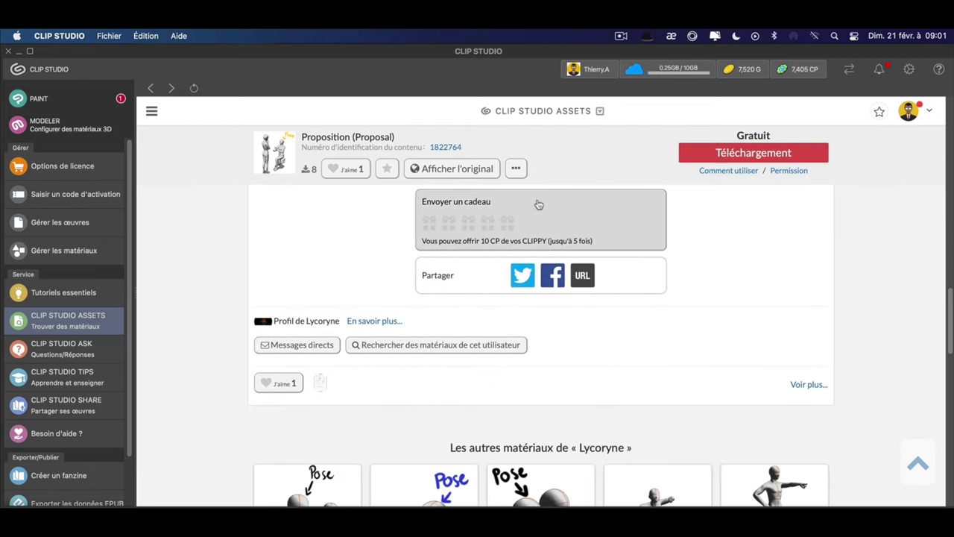
{"action": "scroll", "coordinate": [510, 403], "scroll_direction": "up", "scroll_amount": 3}
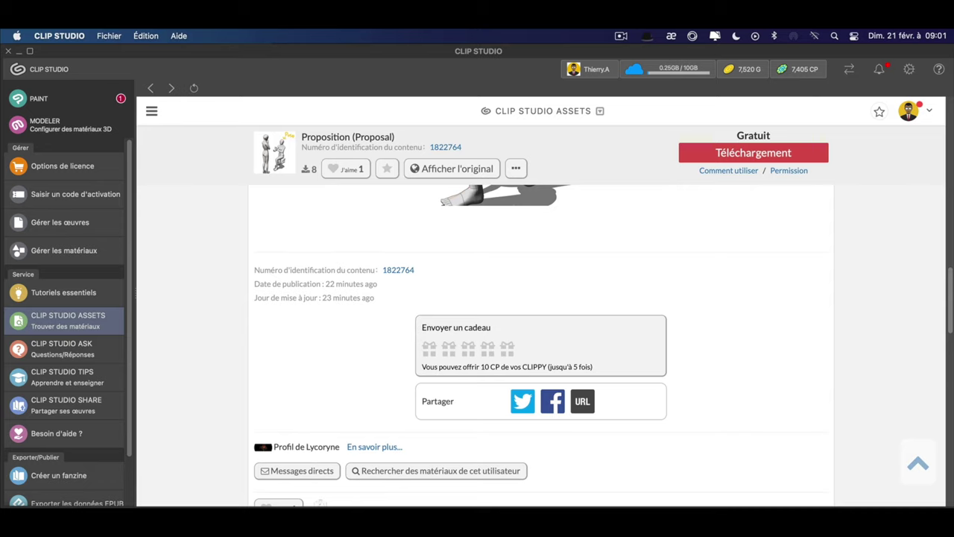
{"action": "scroll", "coordinate": [542, 343], "scroll_direction": "up", "scroll_amount": 12}
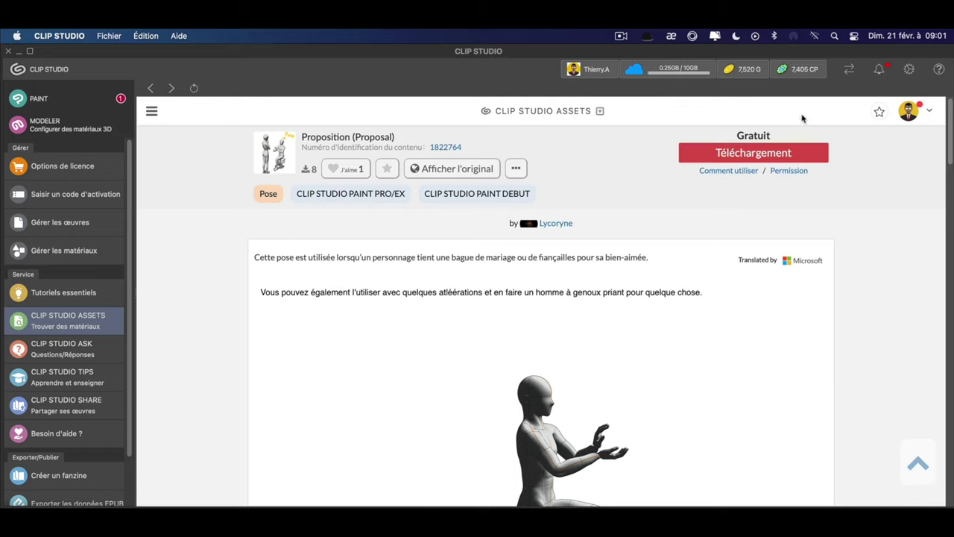
Download the free Proposition pose, then check its transfer and clear the finished communications.
{"action": "left_click", "coordinate": [817, 153]}
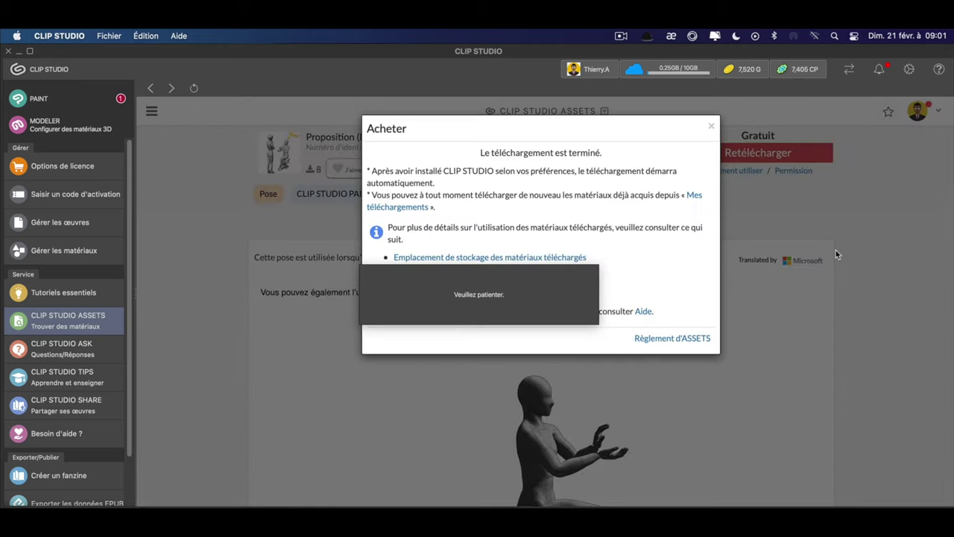
{"action": "left_click", "coordinate": [712, 126]}
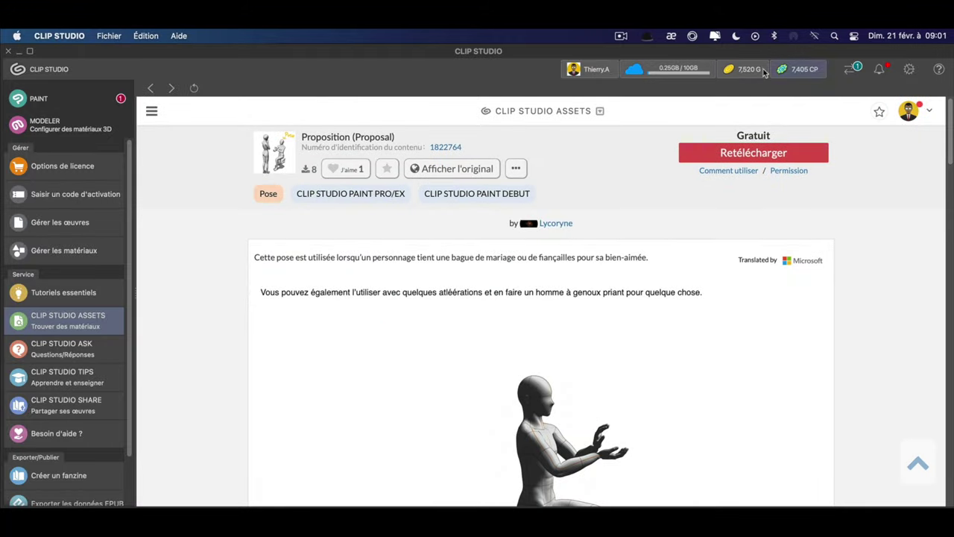
{"action": "left_click", "coordinate": [851, 68]}
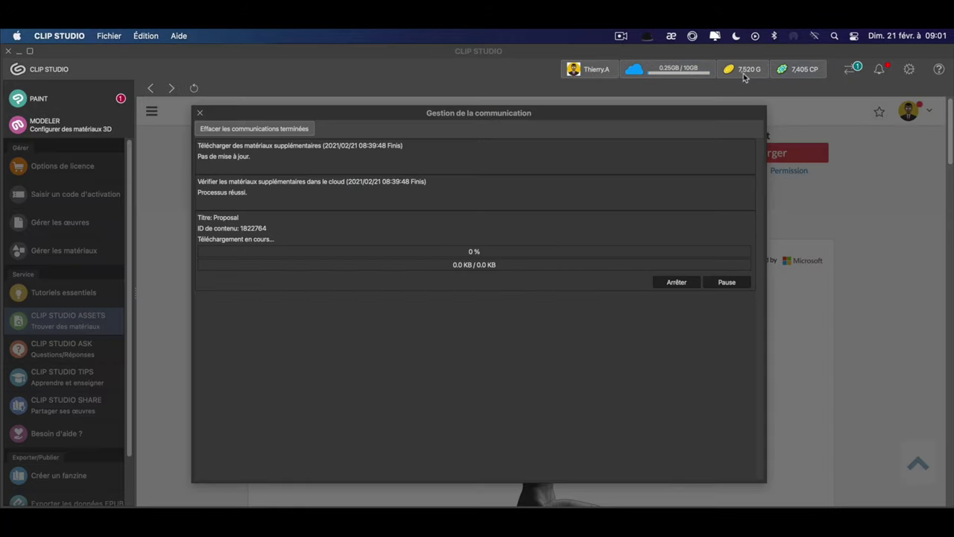
{"action": "left_click", "coordinate": [307, 129]}
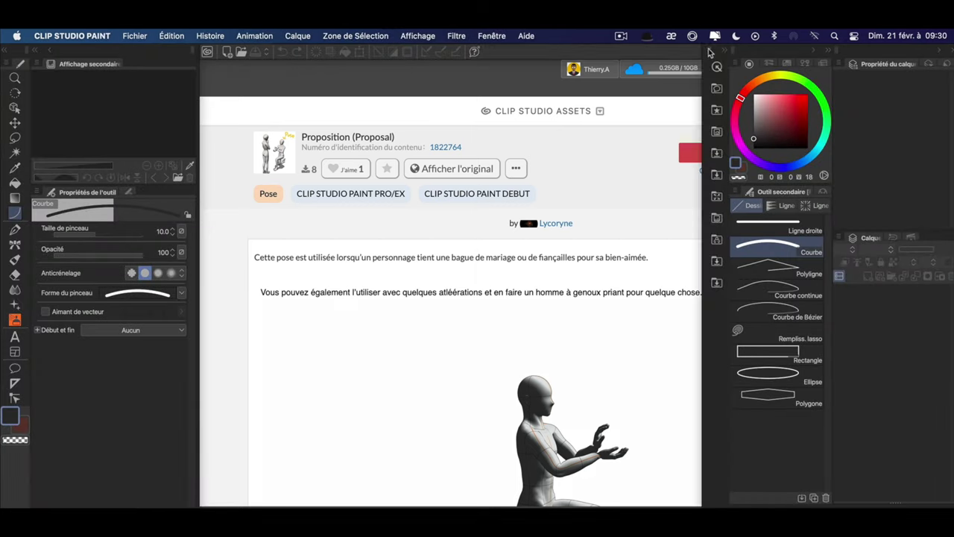
Show the Download material palette in CLIP STUDIO PAINT and widen its folder tree so the folder names are readable.
{"action": "left_click", "coordinate": [710, 49]}
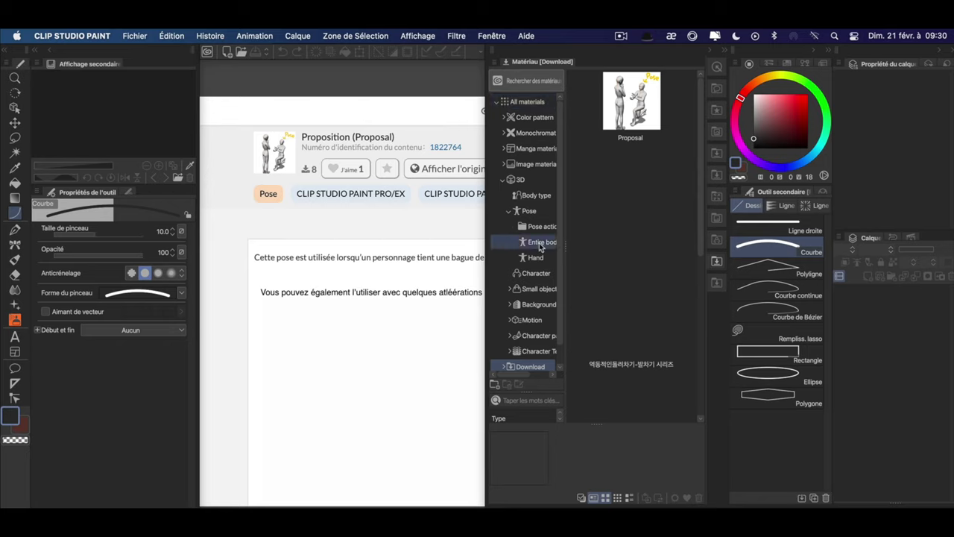
{"action": "left_click", "coordinate": [491, 37]}
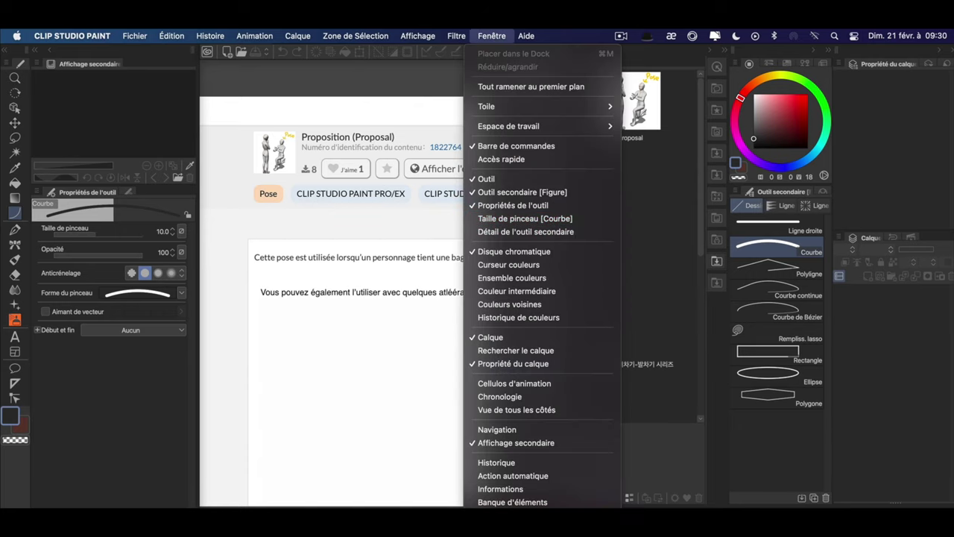
{"action": "mouse_move", "coordinate": [601, 486]}
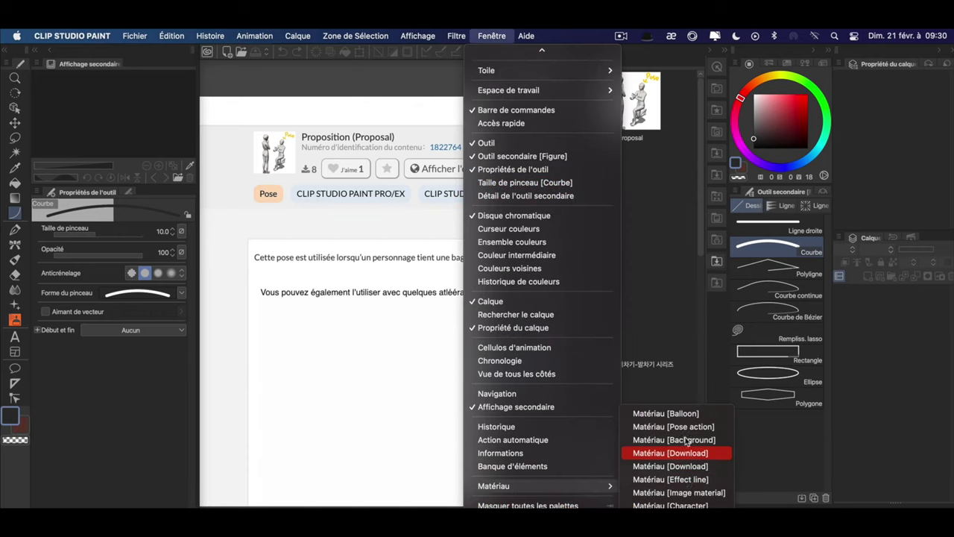
{"action": "left_click", "coordinate": [670, 466]}
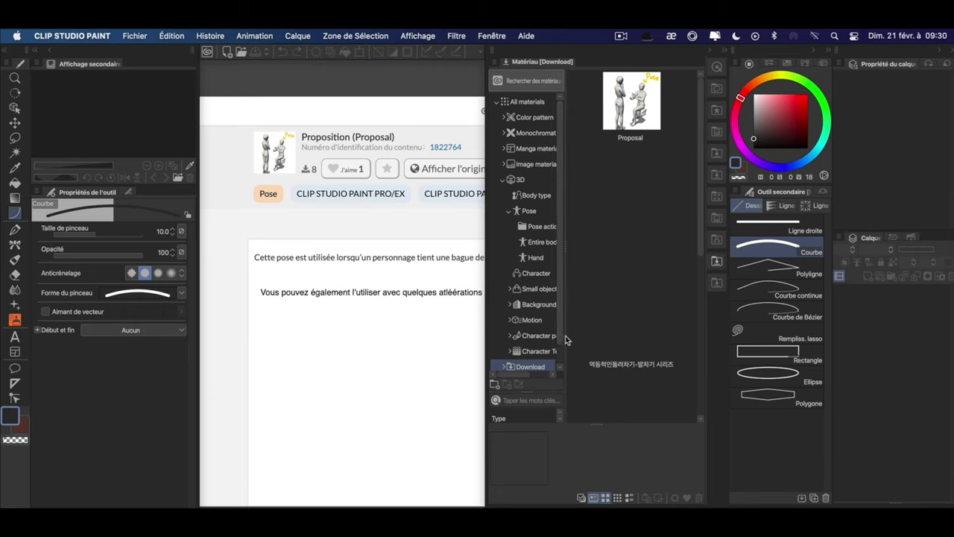
{"action": "left_click_drag", "start_coordinate": [564, 338], "coordinate": [602, 350]}
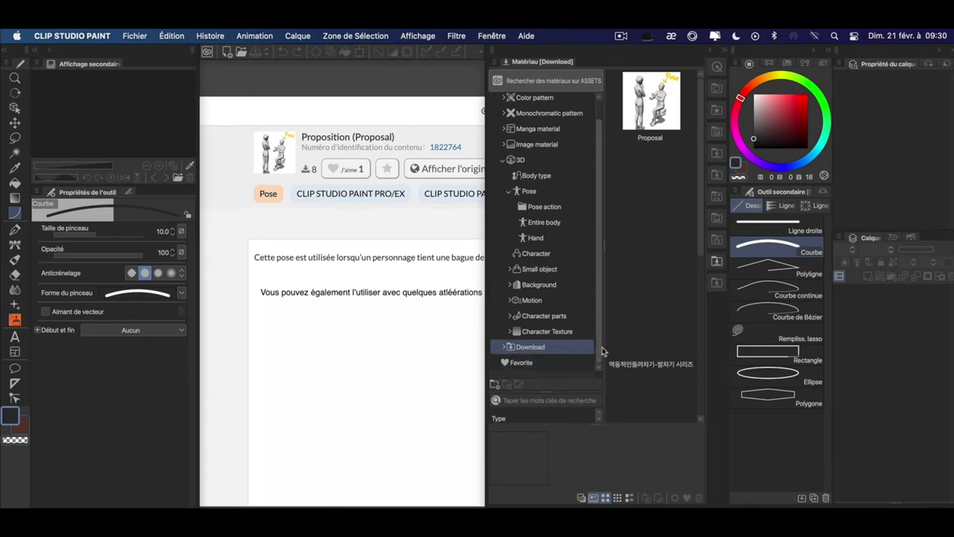
Expand the Download folder, look through its kick-series subfolder and options, and return to the main Download folder.
{"action": "left_click", "coordinate": [505, 348]}
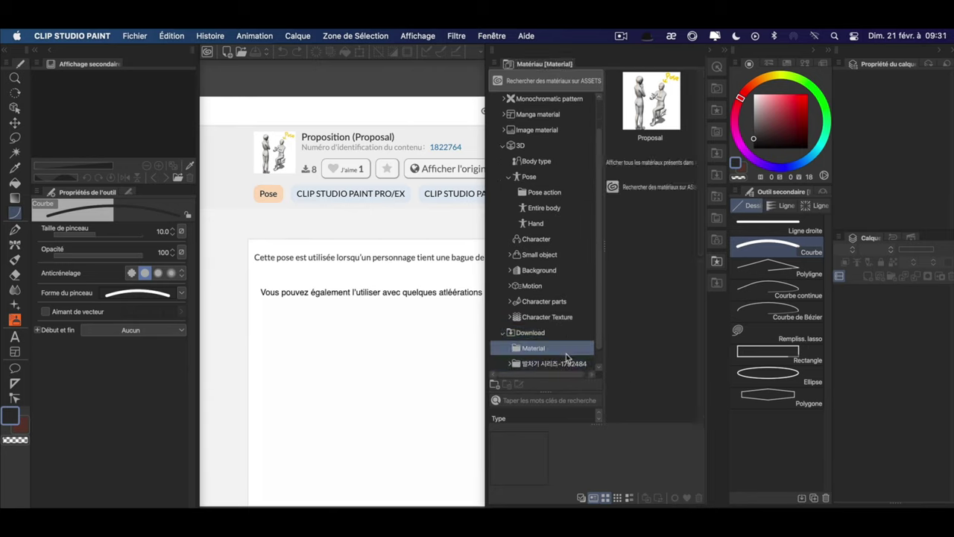
{"action": "left_click", "coordinate": [580, 364]}
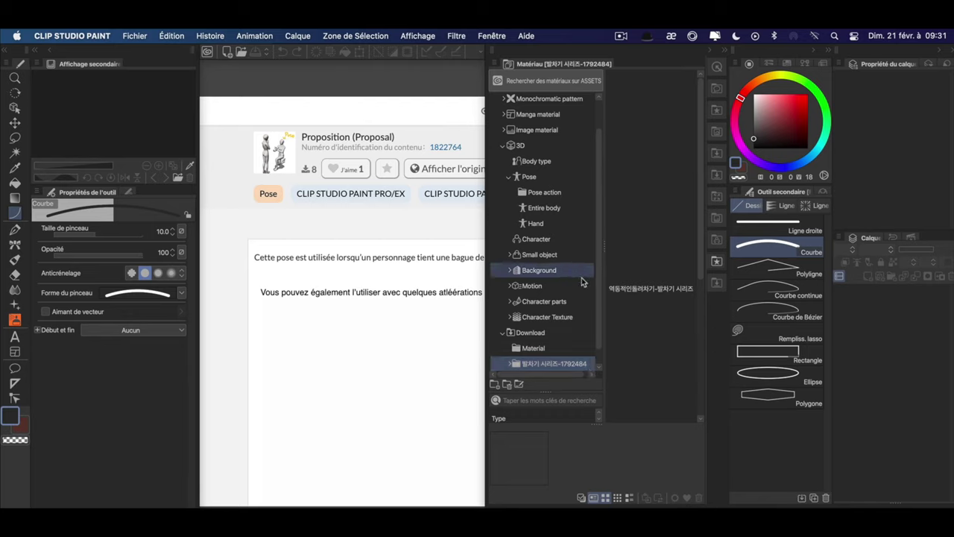
{"action": "right_click", "coordinate": [574, 362]}
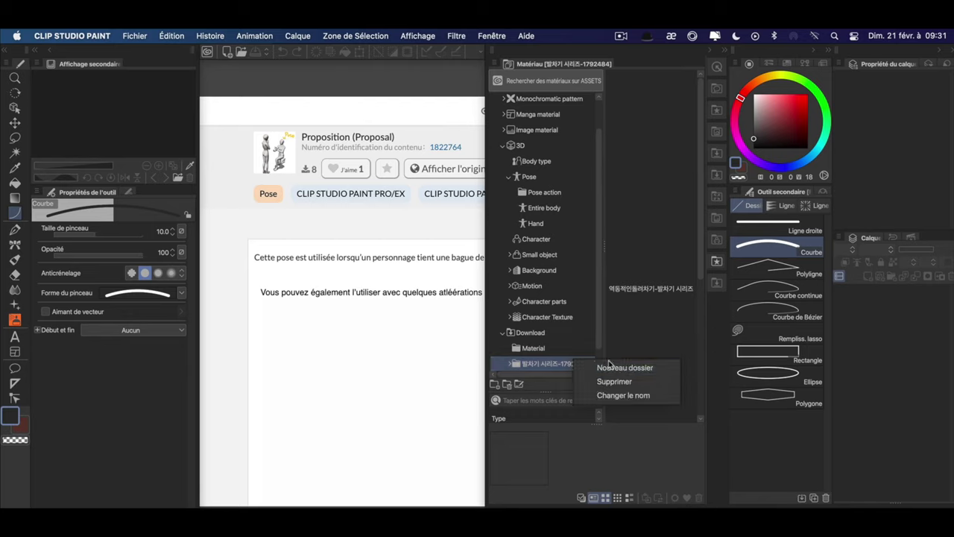
{"action": "left_click", "coordinate": [572, 331]}
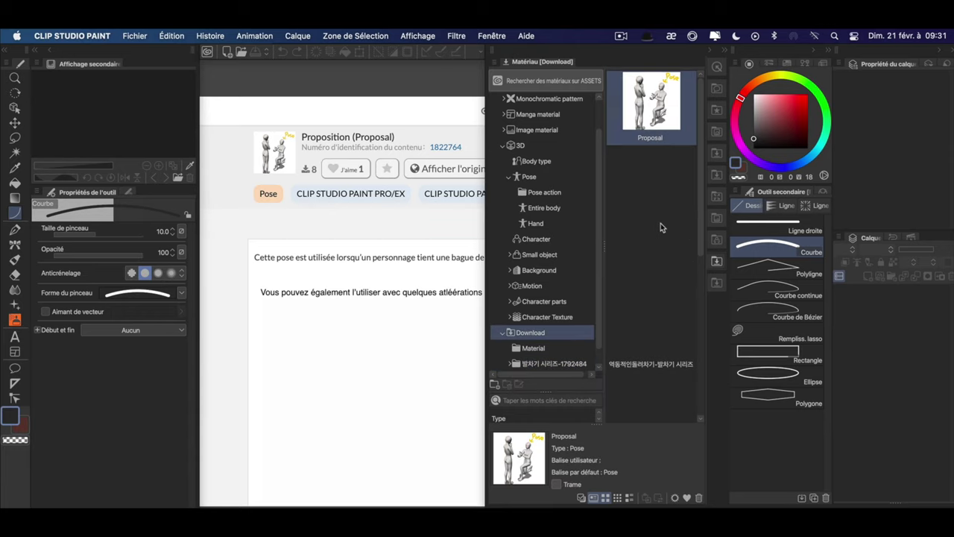
Create a new colour illustration canvas with a custom size of 1080 x 1350 px and a resolution of 1200.
{"action": "key", "text": "super+n"}
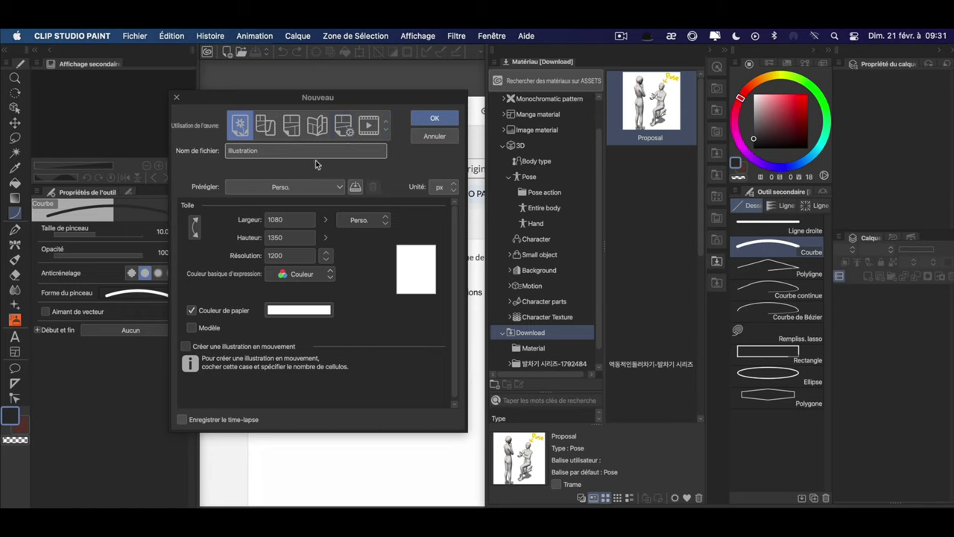
{"action": "left_click", "coordinate": [340, 187]}
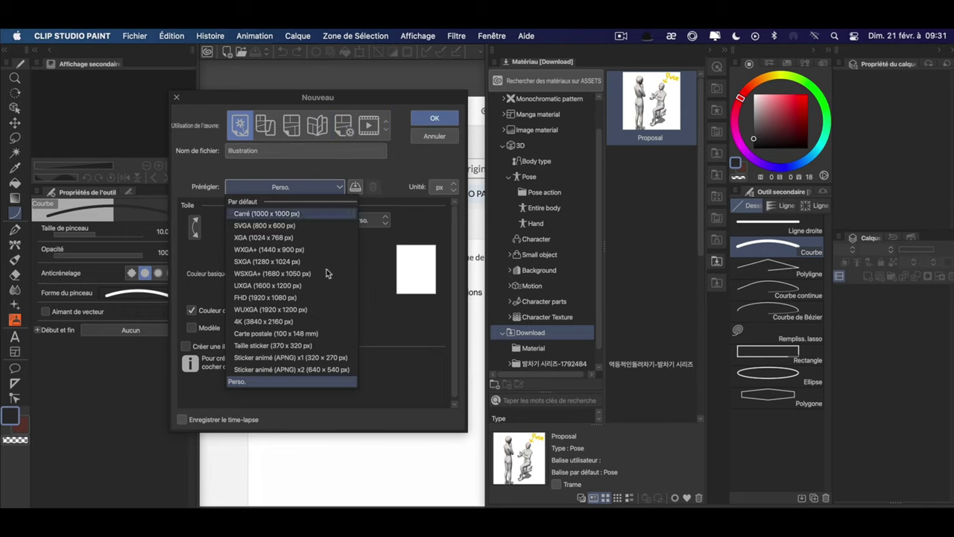
{"action": "left_click", "coordinate": [337, 180]}
{"action": "left_click", "coordinate": [377, 220]}
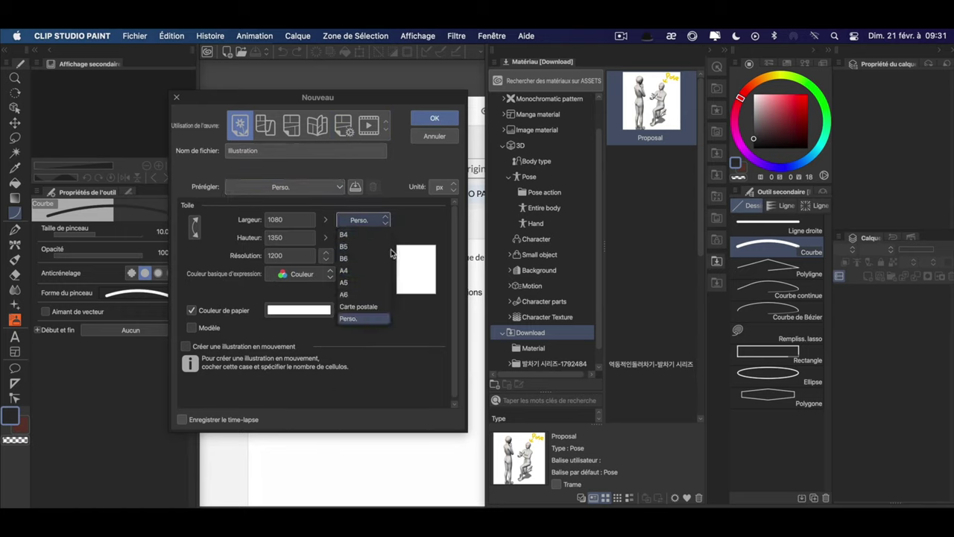
{"action": "left_click", "coordinate": [358, 319]}
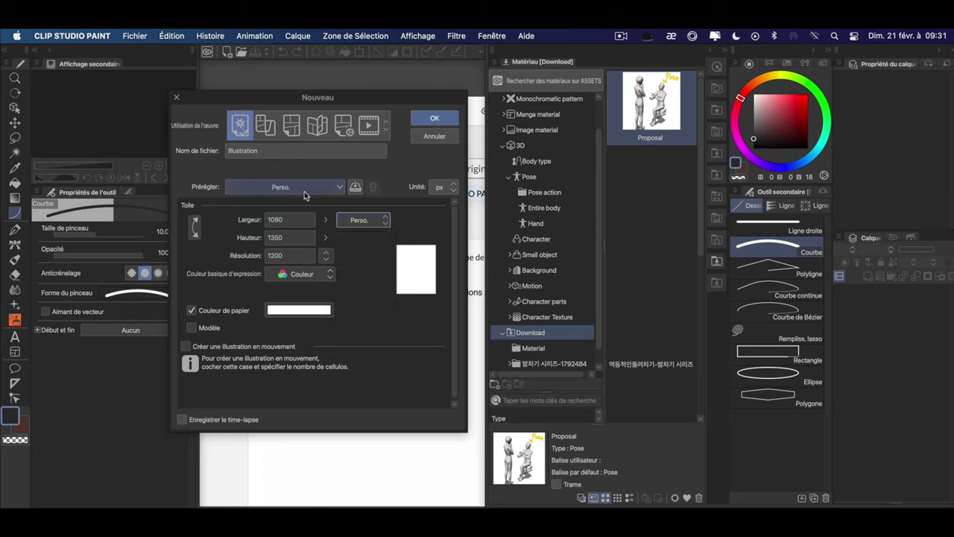
{"action": "left_click", "coordinate": [435, 118]}
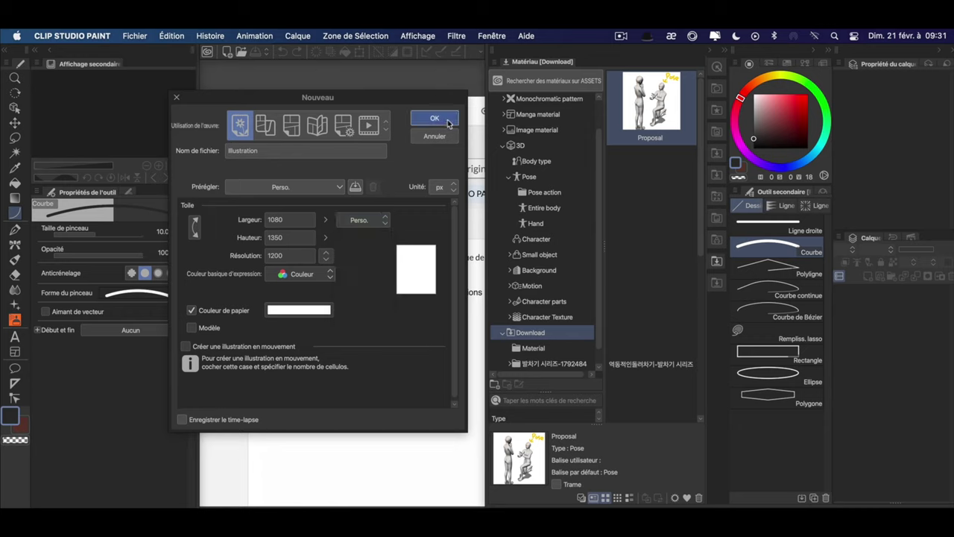
Place the Proposal pose on the canvas, and adjust the mannequin's floor contact, viewing angle and camera distance.
{"action": "left_click_drag", "start_coordinate": [652, 101], "coordinate": [320, 291]}
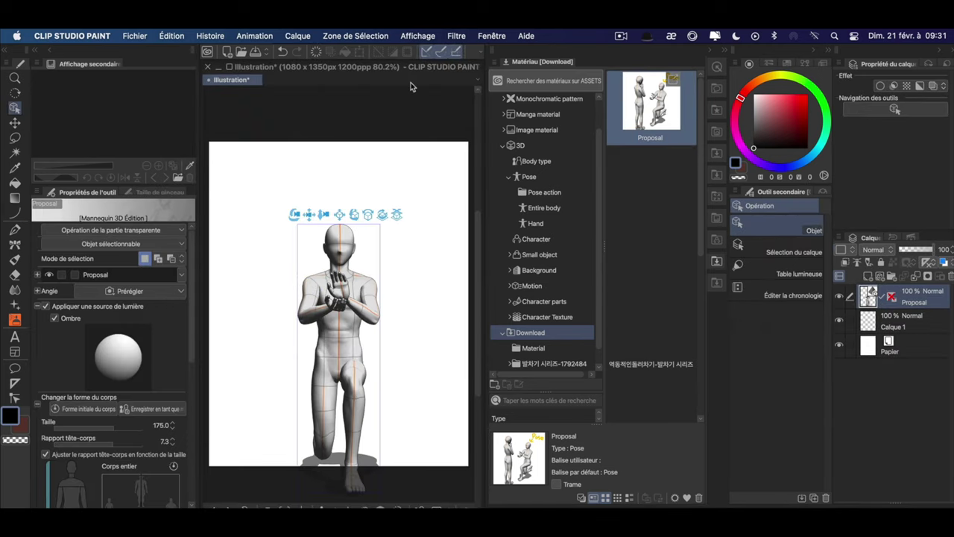
{"action": "left_click_drag", "start_coordinate": [296, 215], "coordinate": [340, 151]}
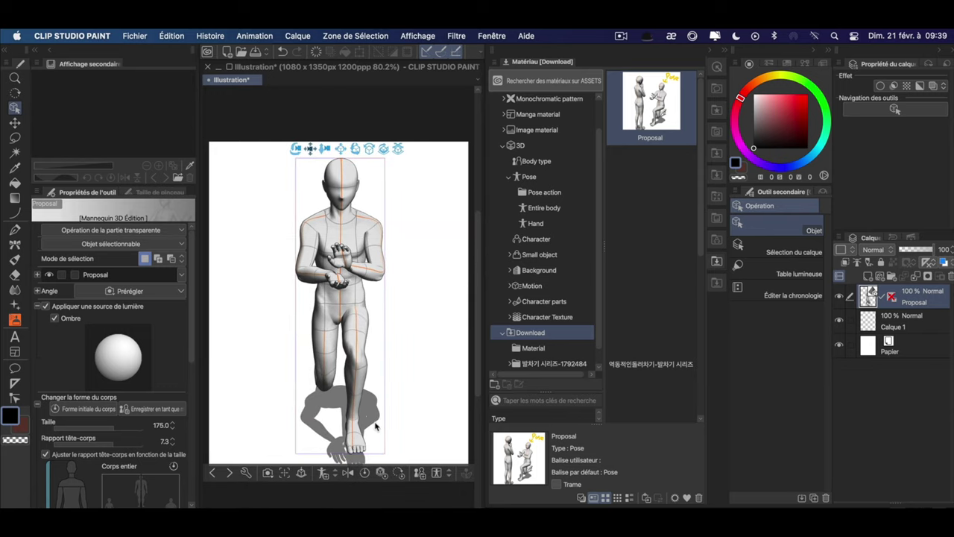
{"action": "left_click", "coordinate": [301, 474]}
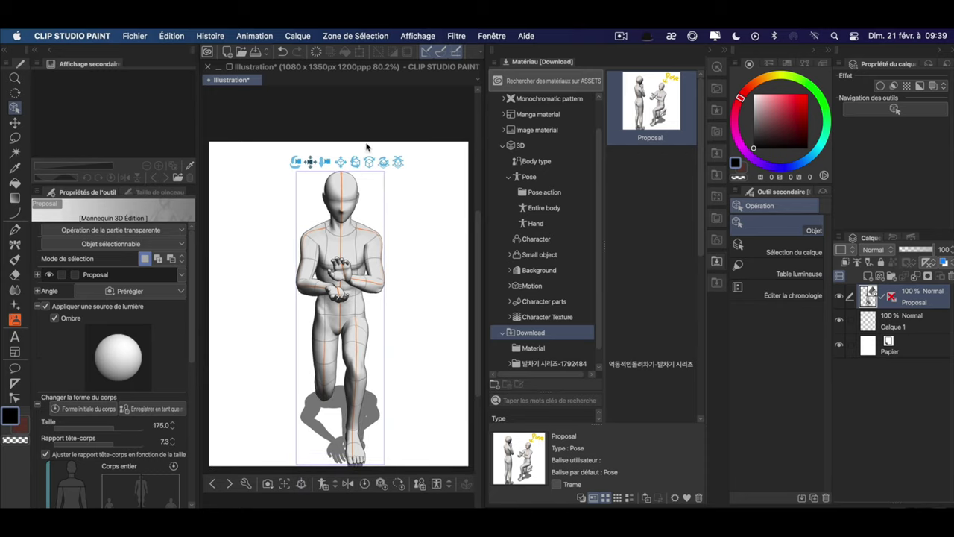
{"action": "left_click_drag", "start_coordinate": [358, 161], "coordinate": [338, 287]}
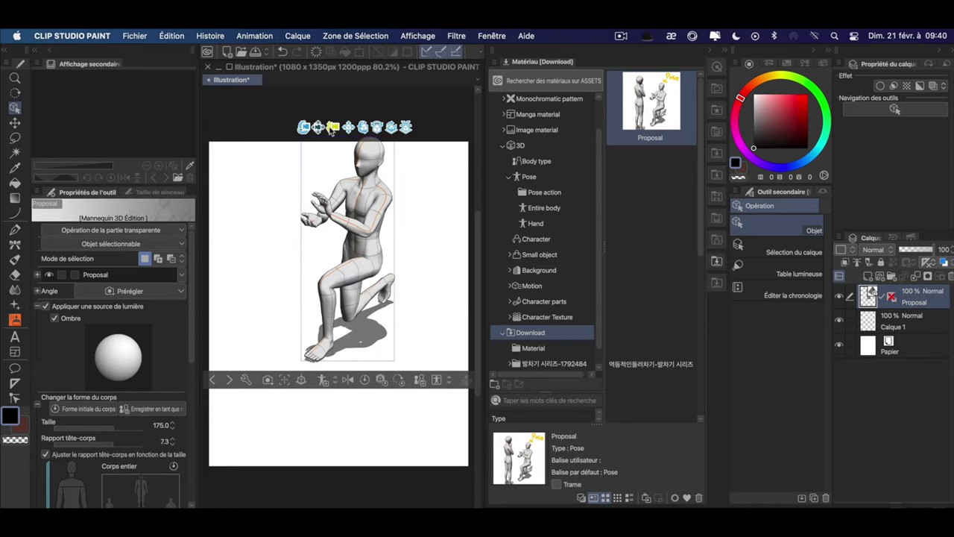
{"action": "left_click_drag", "start_coordinate": [332, 128], "coordinate": [350, 89]}
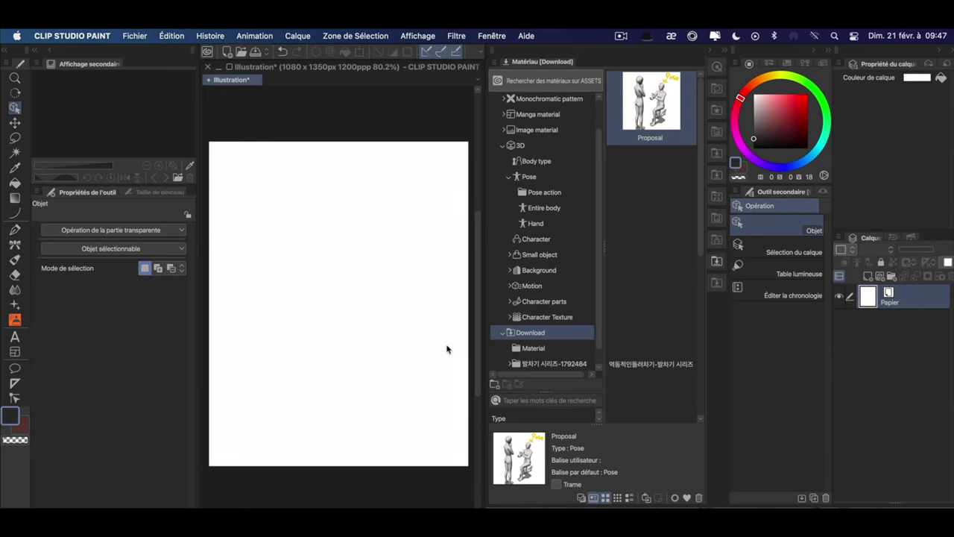
Switch to the browser, return to the CLIP STUDIO ASSETS home page and open the Brosses blanches de fleur material page.
{"action": "key", "text": "super+Tab"}
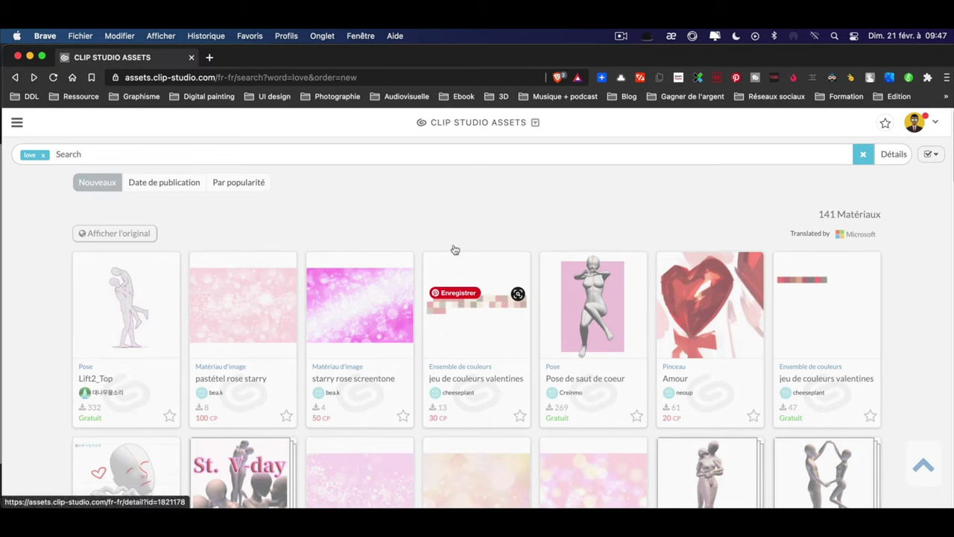
{"action": "left_click", "coordinate": [17, 122]}
{"action": "left_click", "coordinate": [63, 146]}
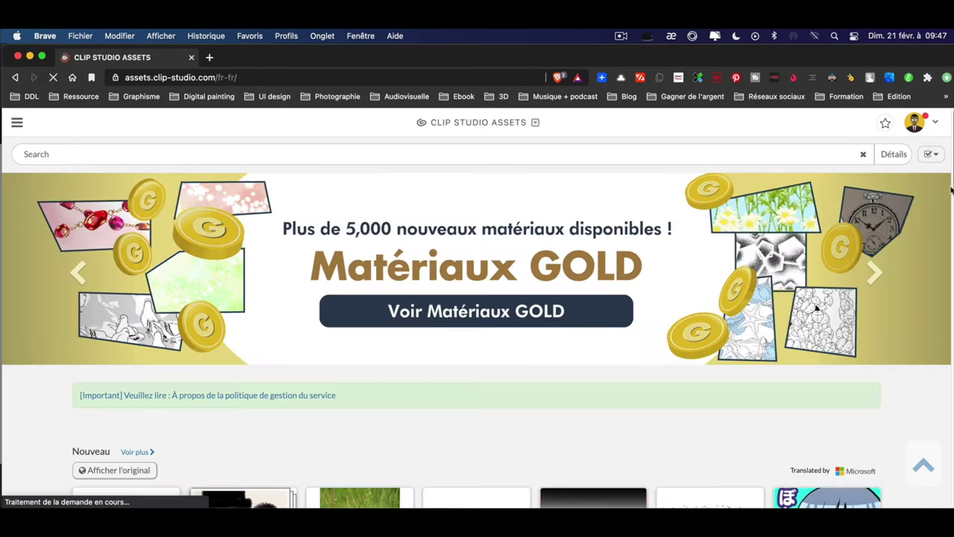
{"action": "scroll", "coordinate": [477, 335], "scroll_direction": "down", "scroll_amount": 4}
{"action": "scroll", "coordinate": [254, 287], "scroll_direction": "down", "scroll_amount": 5}
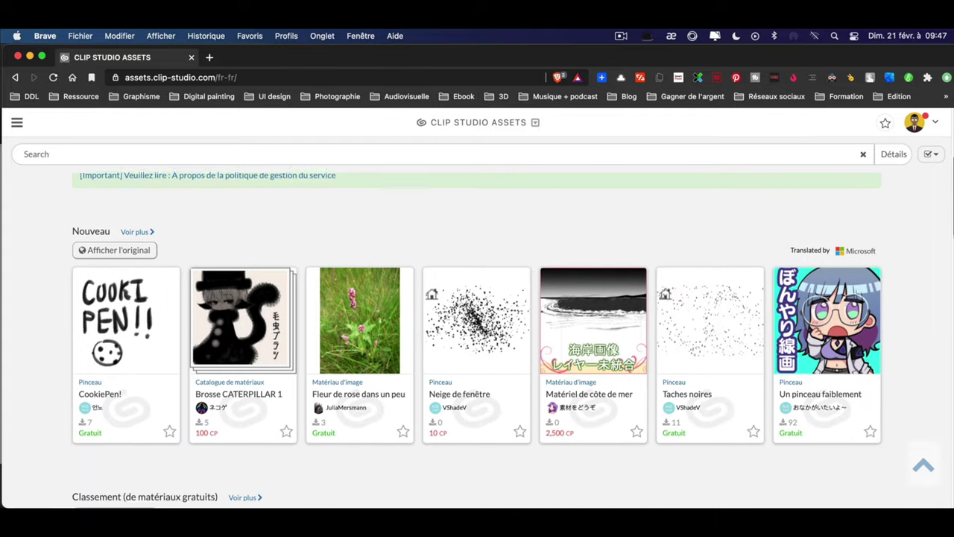
{"action": "left_click", "coordinate": [253, 287]}
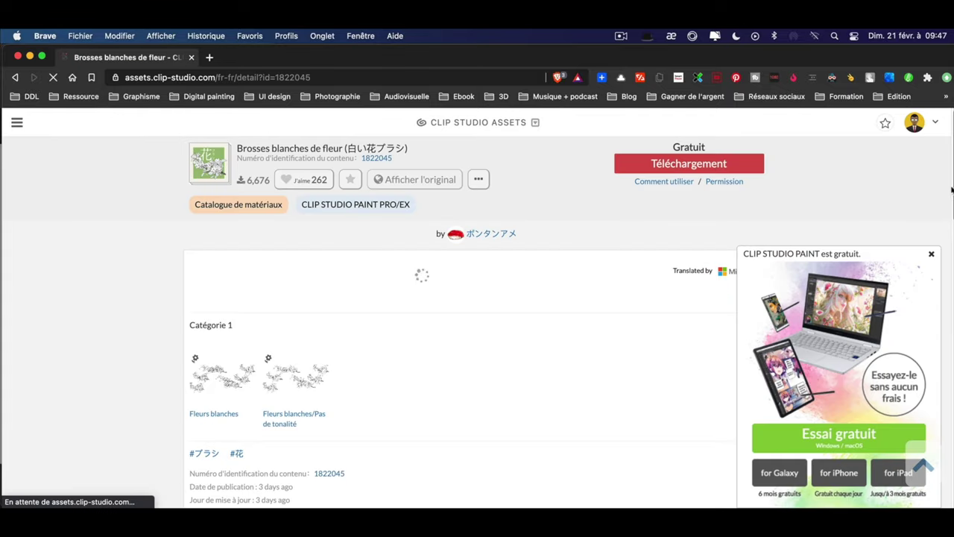
{"action": "scroll", "coordinate": [952, 206], "scroll_direction": "down", "scroll_amount": 2}
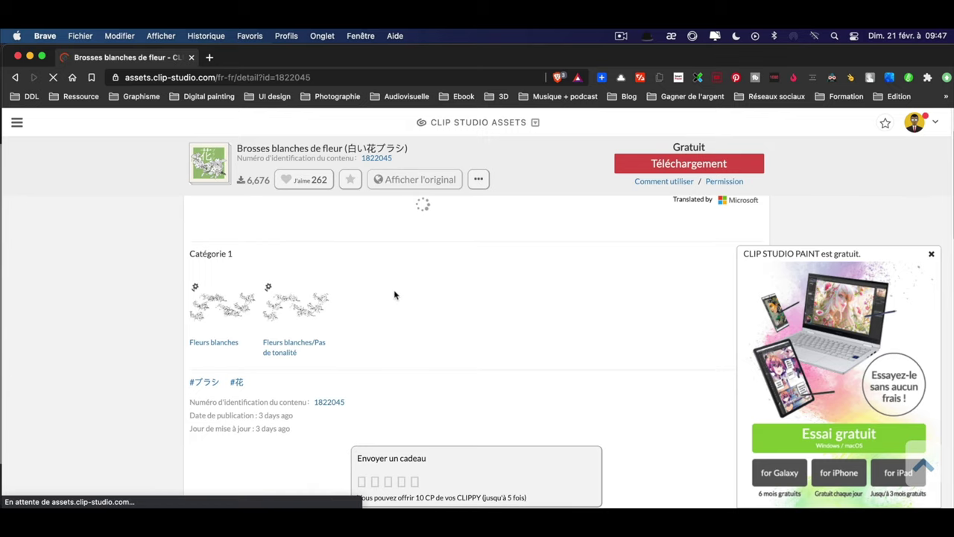
Download the Brosses blanches de fleur brush set, allow it to open in CLIP STUDIO and show the transfer list.
{"action": "left_click", "coordinate": [732, 164]}
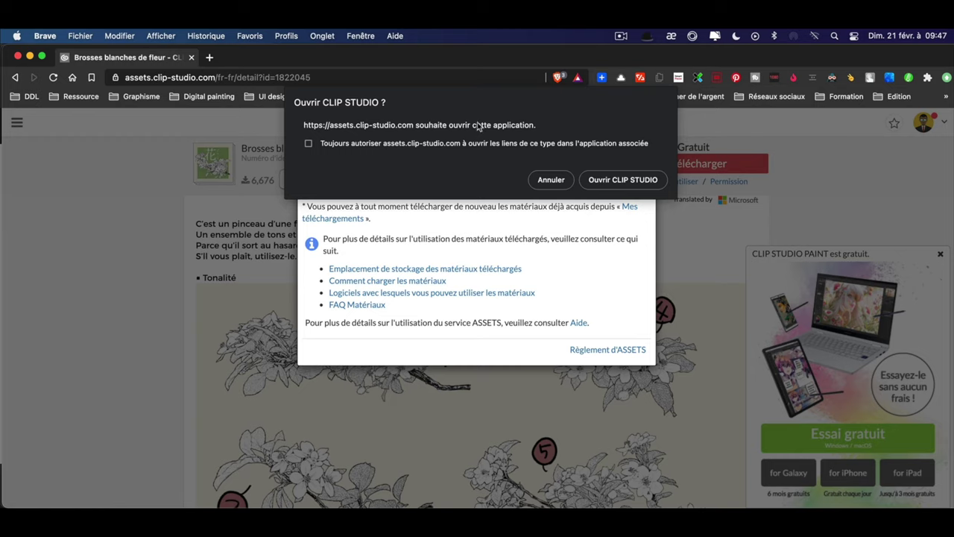
{"action": "left_click", "coordinate": [445, 141]}
{"action": "left_click", "coordinate": [623, 180]}
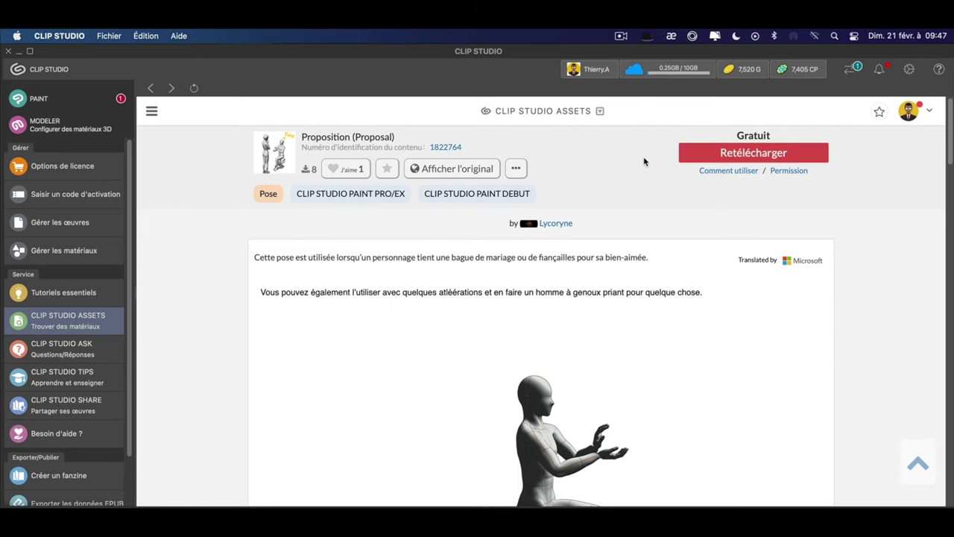
{"action": "left_click", "coordinate": [844, 67]}
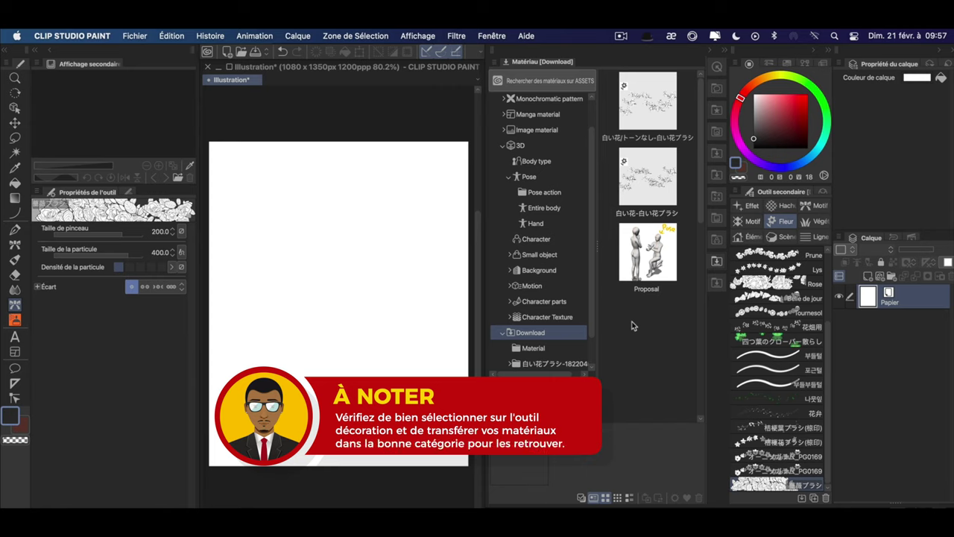
In CLIP STUDIO PAINT, add both downloaded white flower brushes to the Decoration tool's Fleur sub tool group.
{"action": "left_click", "coordinate": [782, 237]}
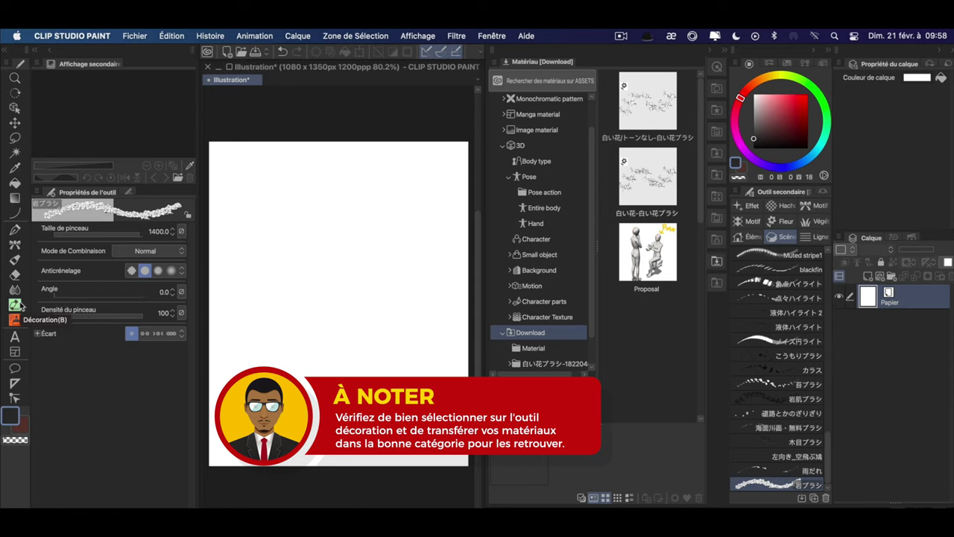
{"action": "left_click", "coordinate": [649, 106]}
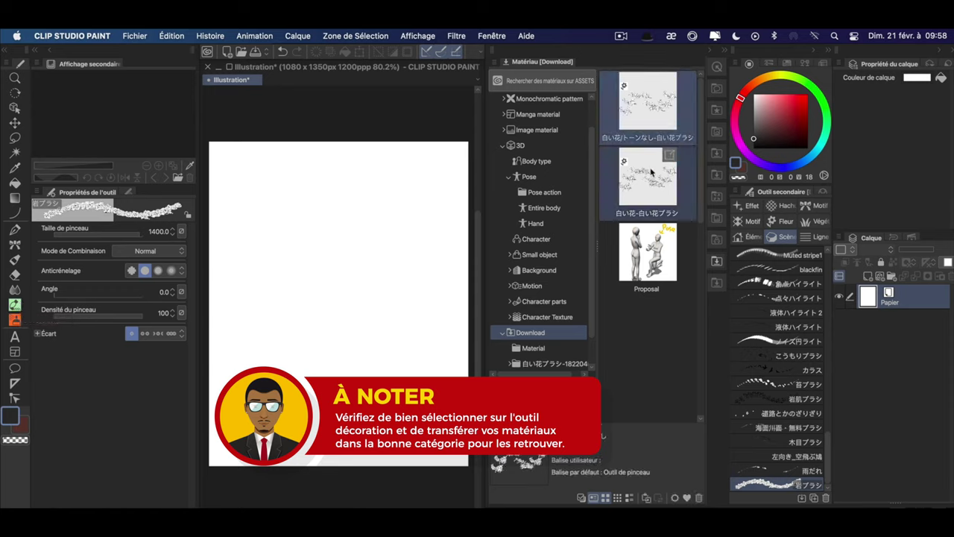
{"action": "left_click", "coordinate": [653, 173], "text": "shift"}
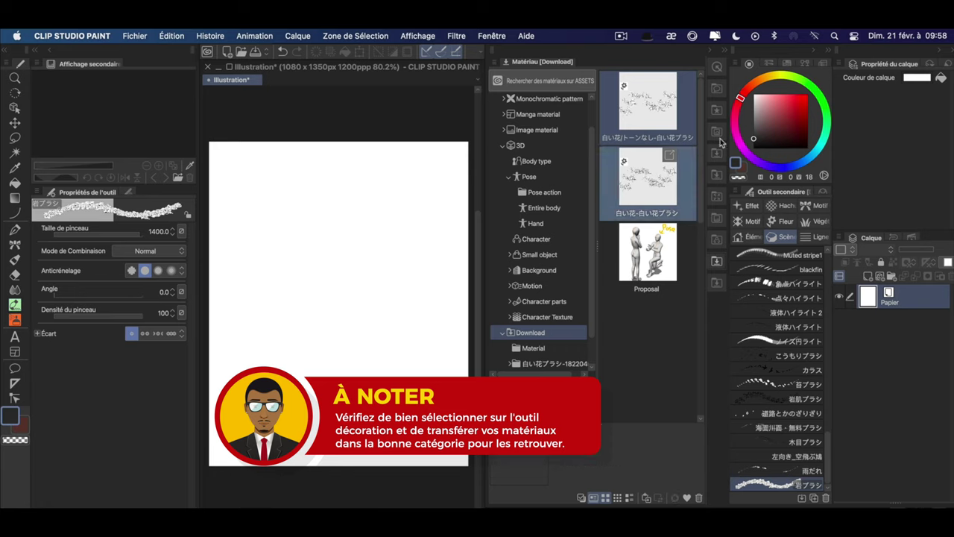
{"action": "left_click", "coordinate": [782, 221]}
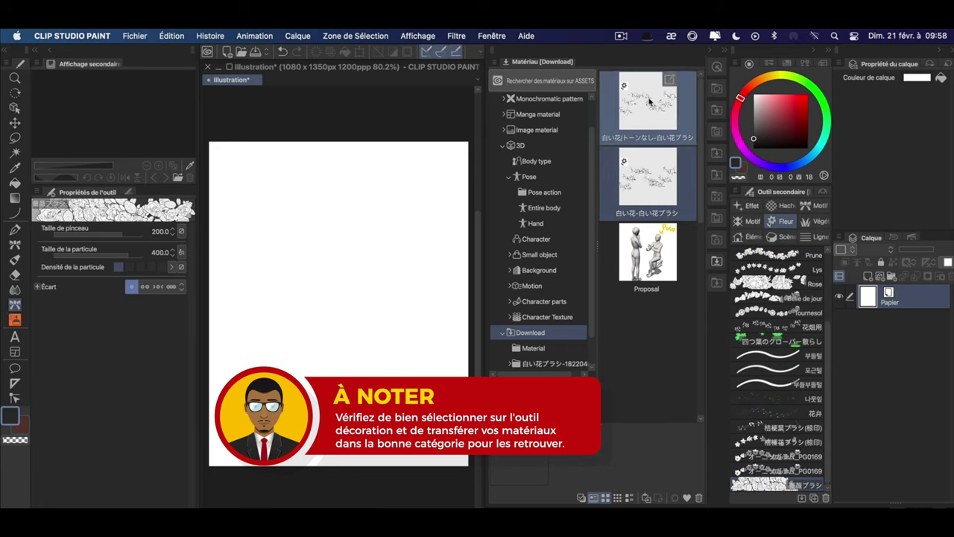
{"action": "mouse_move", "coordinate": [648, 112]}
{"action": "left_mouse_down"}
{"action": "mouse_move", "coordinate": [711, 361]}
{"action": "mouse_move", "coordinate": [777, 298]}
{"action": "left_mouse_up"}
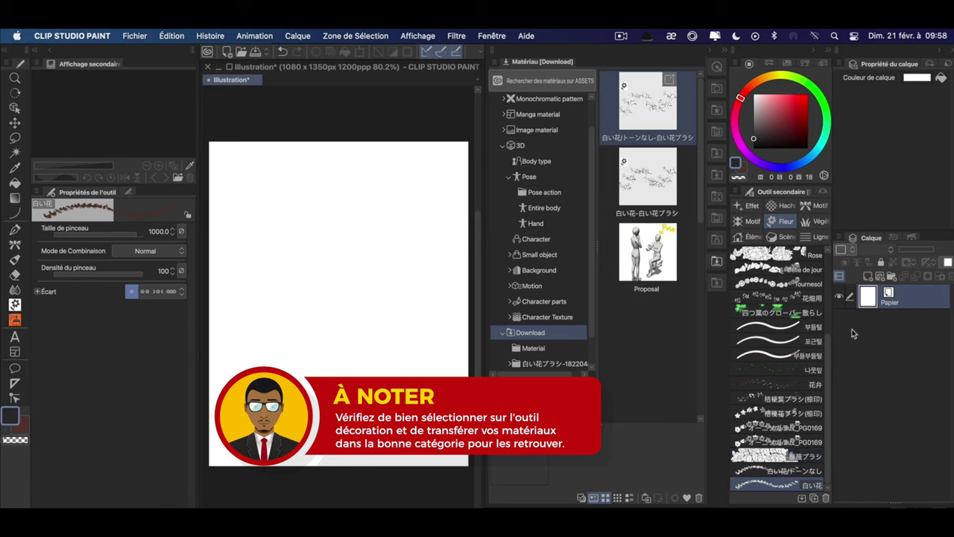
Create a new raster layer, try a stroke with the 白い花/トーンなし brush at a resized tip, and undo the stroke.
{"action": "left_click", "coordinate": [869, 276]}
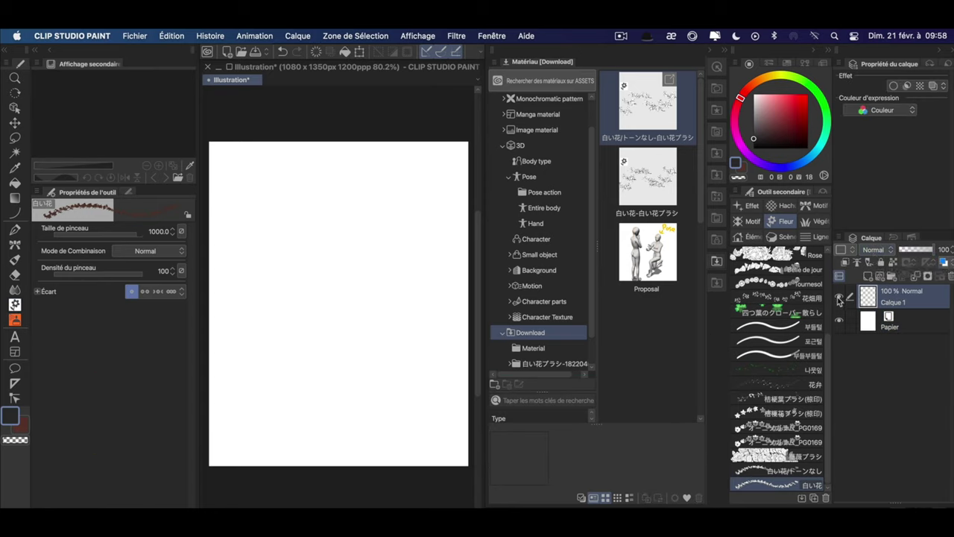
{"action": "left_click", "coordinate": [804, 469]}
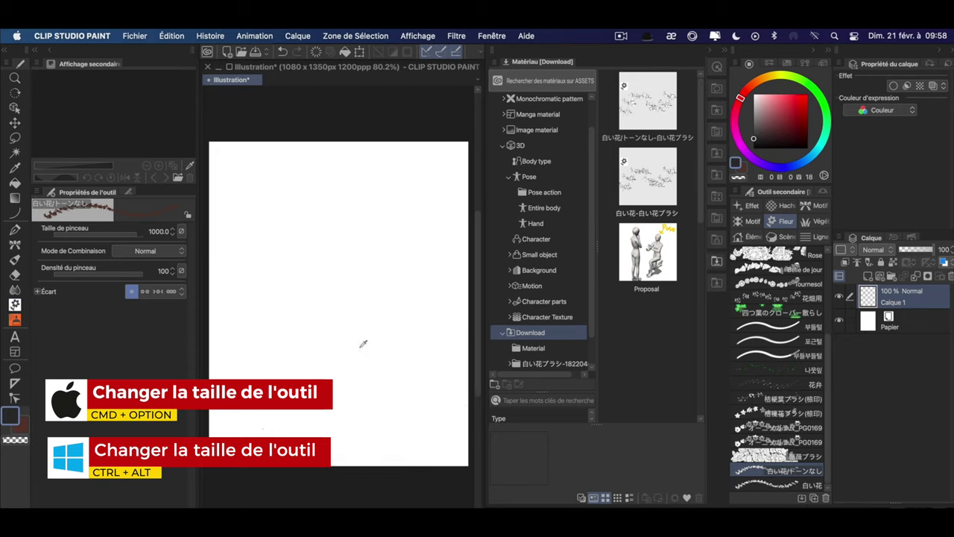
{"action": "mouse_move", "coordinate": [375, 323]}
{"action": "left_mouse_down", "text": "alt+super"}
{"action": "mouse_move", "coordinate": [334, 292]}
{"action": "mouse_move", "coordinate": [405, 196]}
{"action": "mouse_move", "coordinate": [390, 313]}
{"action": "mouse_move", "coordinate": [399, 161]}
{"action": "mouse_move", "coordinate": [389, 195]}
{"action": "left_mouse_up", "text": "alt+super"}
{"action": "mouse_move", "coordinate": [266, 213]}
{"action": "left_mouse_down"}
{"action": "mouse_move", "coordinate": [272, 234]}
{"action": "mouse_move", "coordinate": [406, 283]}
{"action": "mouse_move", "coordinate": [273, 325]}
{"action": "mouse_move", "coordinate": [346, 200]}
{"action": "mouse_move", "coordinate": [325, 188]}
{"action": "left_mouse_up"}
{"action": "key", "text": "super+z"}
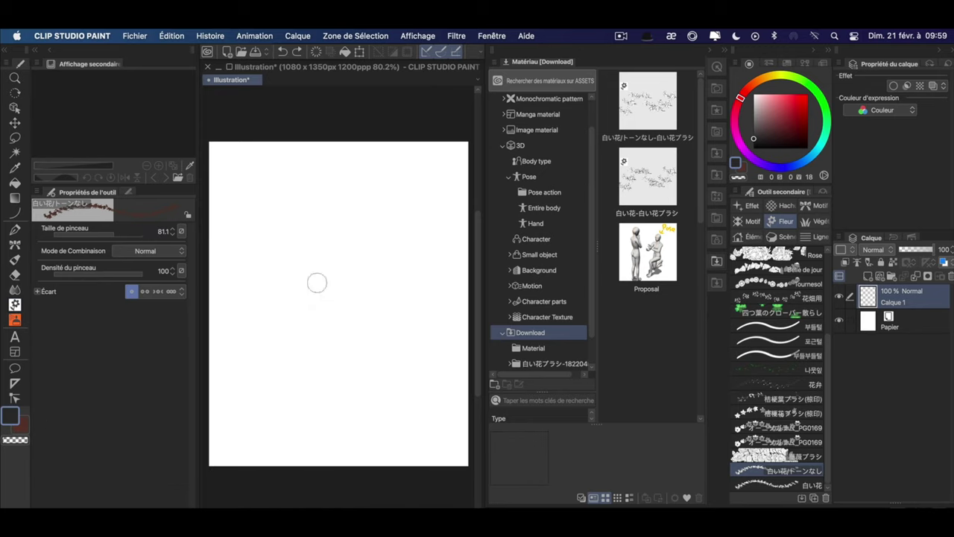
Paint test flower branches across the canvas with the 白い花/トーンなし brush enlarged to 1143.2, and undo them.
{"action": "left_click_drag", "start_coordinate": [321, 262], "coordinate": [410, 279]}
{"action": "mouse_move", "coordinate": [251, 297]}
{"action": "left_mouse_down"}
{"action": "mouse_move", "coordinate": [360, 311]}
{"action": "mouse_move", "coordinate": [375, 302]}
{"action": "left_mouse_up"}
{"action": "mouse_move", "coordinate": [245, 224]}
{"action": "left_mouse_down"}
{"action": "mouse_move", "coordinate": [313, 338]}
{"action": "mouse_move", "coordinate": [398, 336]}
{"action": "left_mouse_up"}
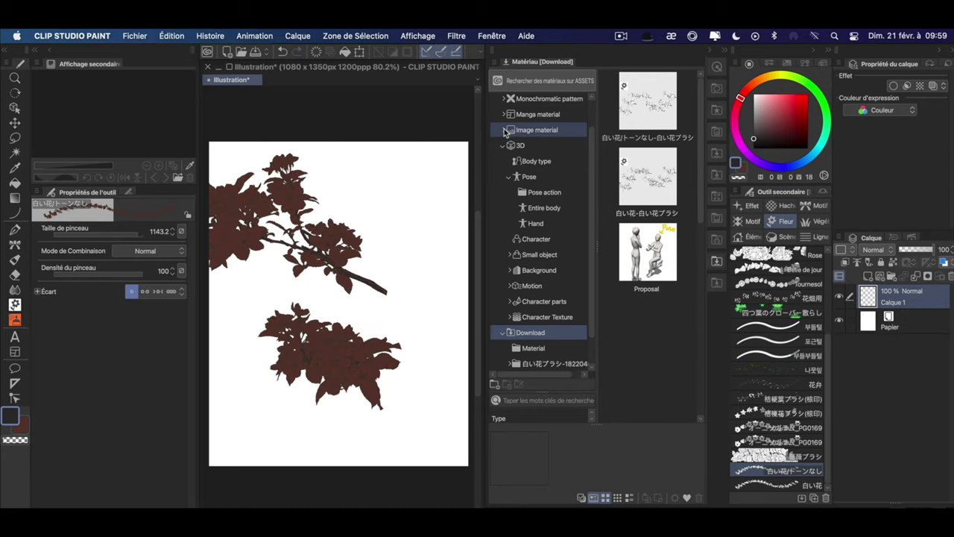
{"action": "left_click", "coordinate": [759, 148]}
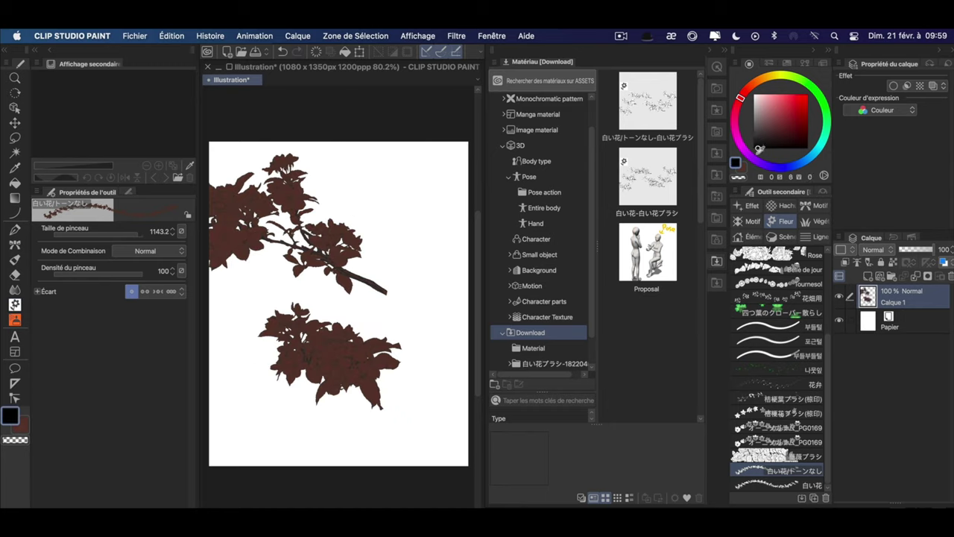
{"action": "key", "text": "super+z"}
Set the drawing colour to white, try the 白い花 brush at size 1722.5 on the canvas, and undo the painted branches.
{"action": "left_click", "coordinate": [754, 95]}
{"action": "left_click", "coordinate": [797, 485]}
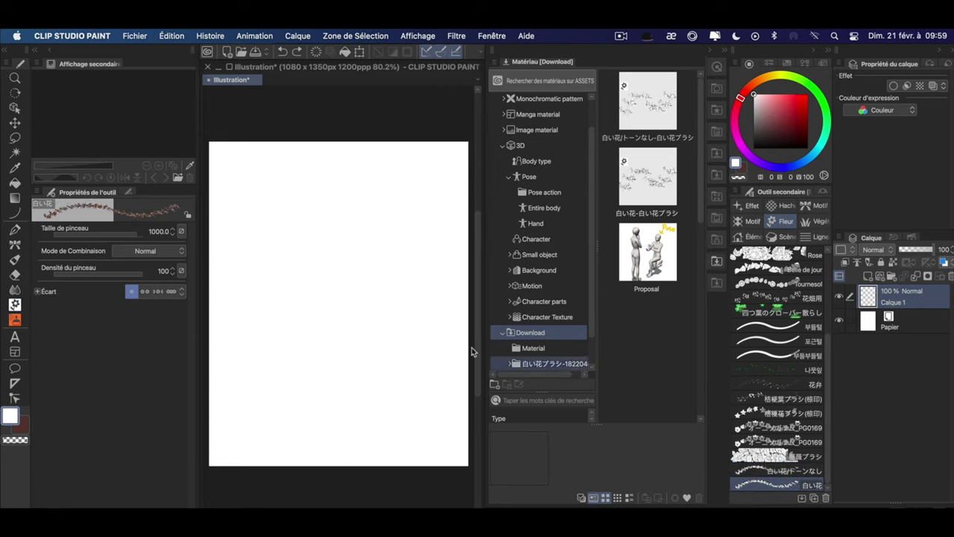
{"action": "left_click_drag", "start_coordinate": [209, 239], "coordinate": [403, 308]}
{"action": "left_click", "coordinate": [304, 231]}
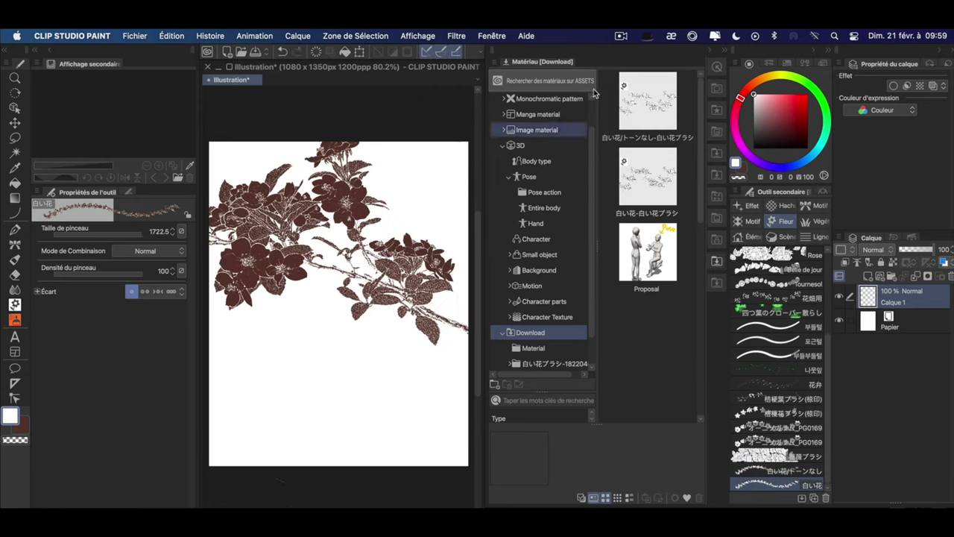
{"action": "key", "text": "super+z"}
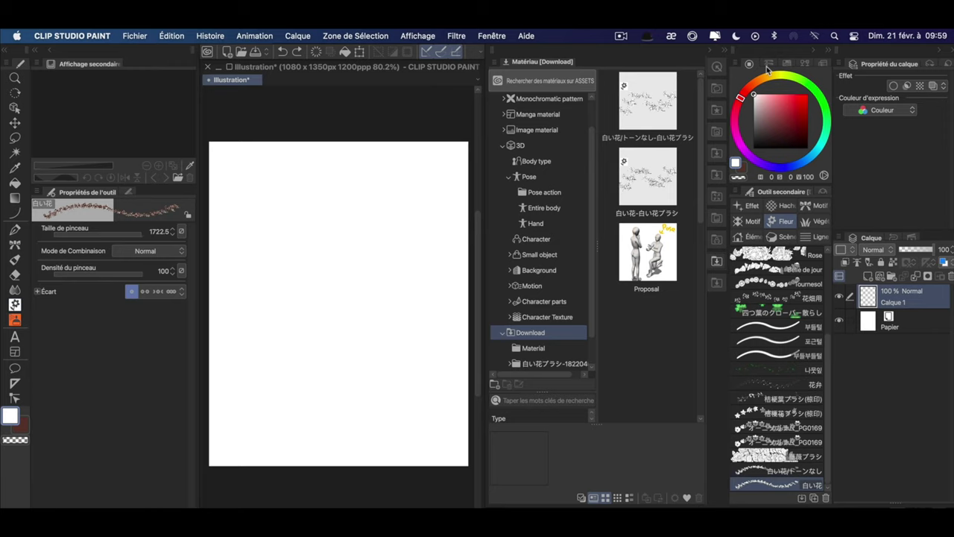
Select both white flower brush materials and expand the Image material folder in the material tree.
{"action": "left_click", "coordinate": [645, 105]}
{"action": "left_click", "coordinate": [651, 158], "text": "super"}
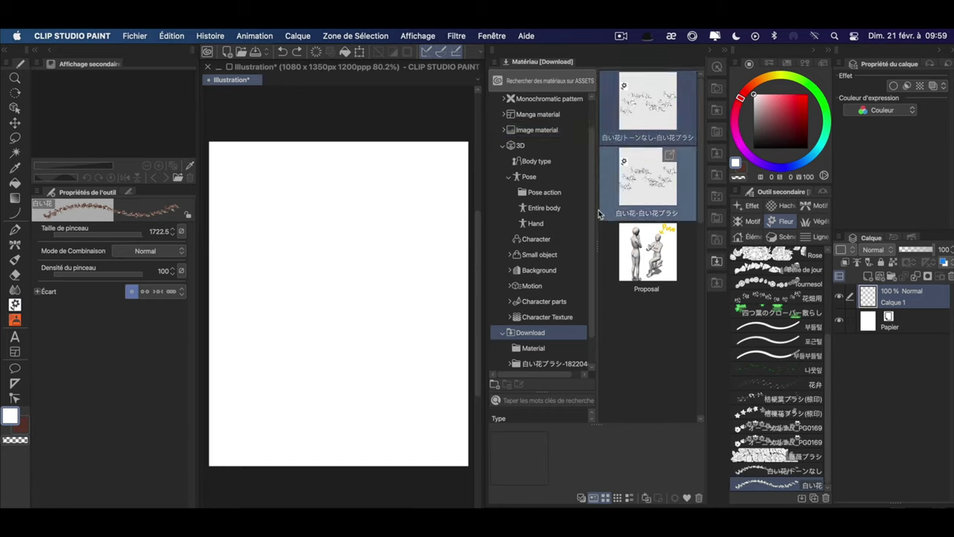
{"action": "left_click_drag", "start_coordinate": [586, 216], "coordinate": [585, 192]}
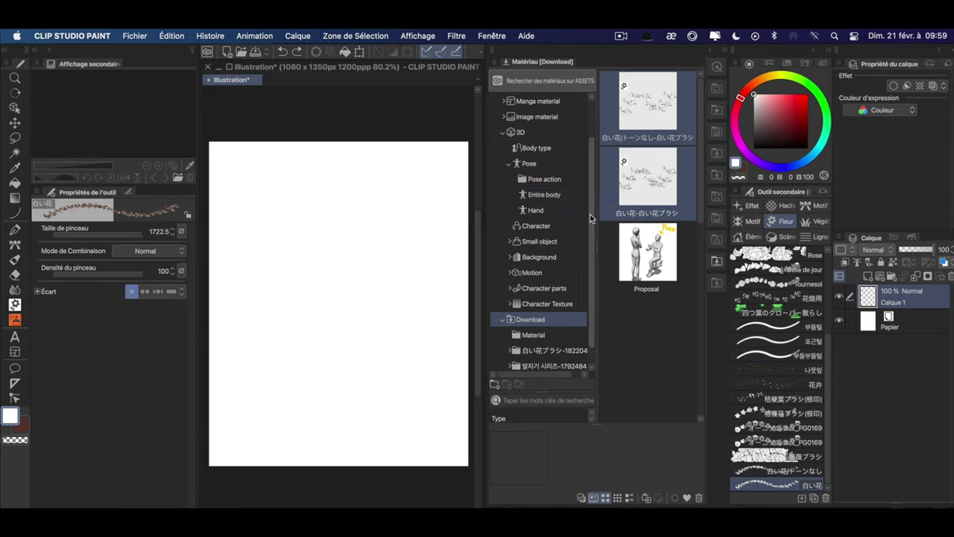
{"action": "left_click_drag", "start_coordinate": [589, 214], "coordinate": [507, 153]}
{"action": "left_click", "coordinate": [507, 154]}
{"action": "left_click", "coordinate": [504, 152]}
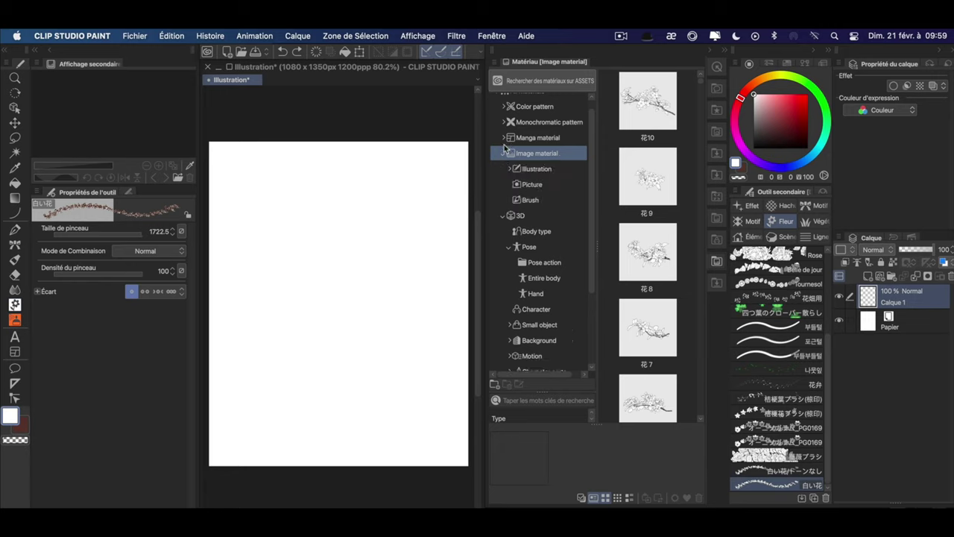
Open the downloaded 白い花ブラシ-1822045 folder and move both of its brush materials into the Brush folder under Image material.
{"action": "left_click_drag", "start_coordinate": [592, 276], "coordinate": [592, 344]}
{"action": "left_click", "coordinate": [564, 317]}
{"action": "left_click", "coordinate": [568, 332]}
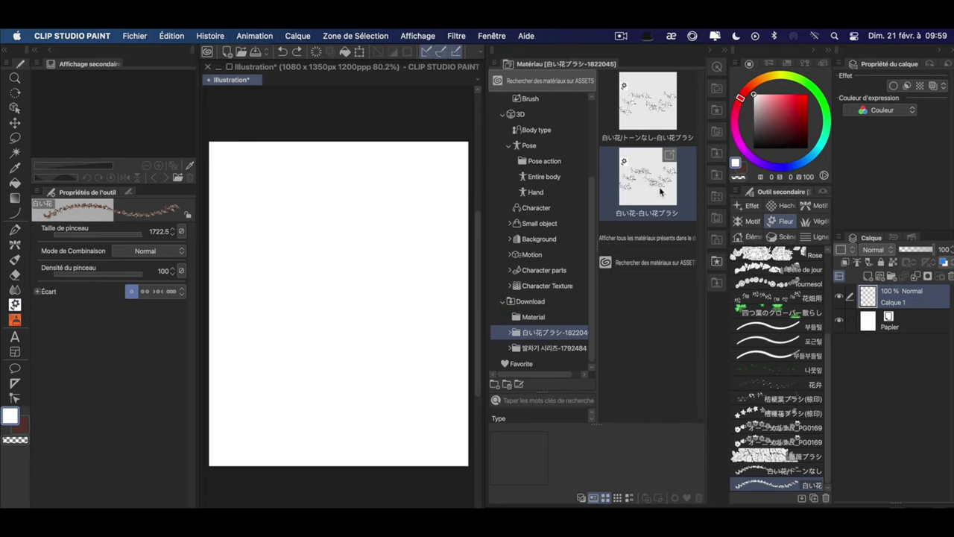
{"action": "mouse_move", "coordinate": [662, 192]}
{"action": "left_mouse_down"}
{"action": "mouse_move", "coordinate": [638, 127]}
{"action": "mouse_move", "coordinate": [562, 134]}
{"action": "mouse_move", "coordinate": [530, 99]}
{"action": "left_mouse_up"}
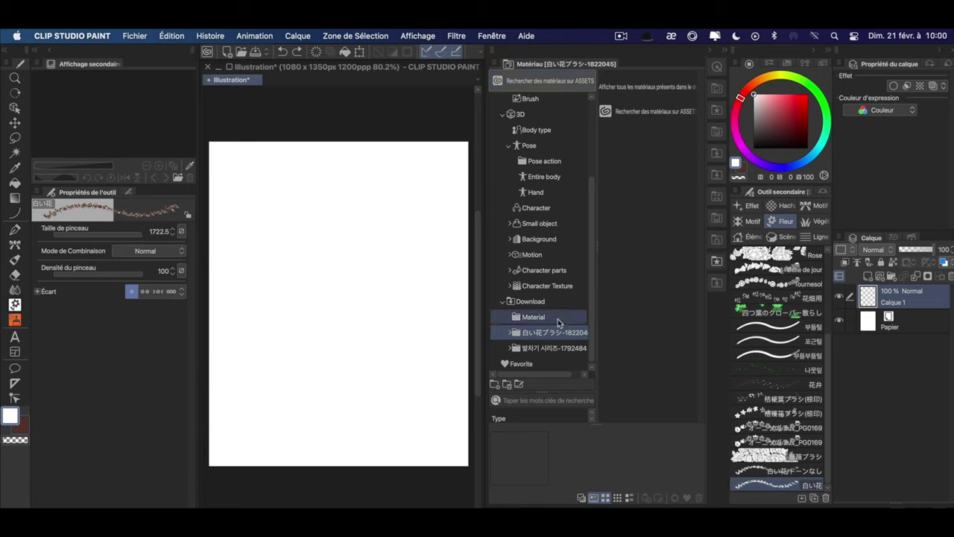
{"action": "left_click", "coordinate": [533, 317]}
{"action": "left_click_drag", "start_coordinate": [591, 229], "coordinate": [591, 196]}
{"action": "left_click_drag", "start_coordinate": [650, 102], "coordinate": [540, 194]}
Delete the emptied 白い花ブラシ-1822045 folder from the Download materials.
{"action": "right_click", "coordinate": [559, 343]}
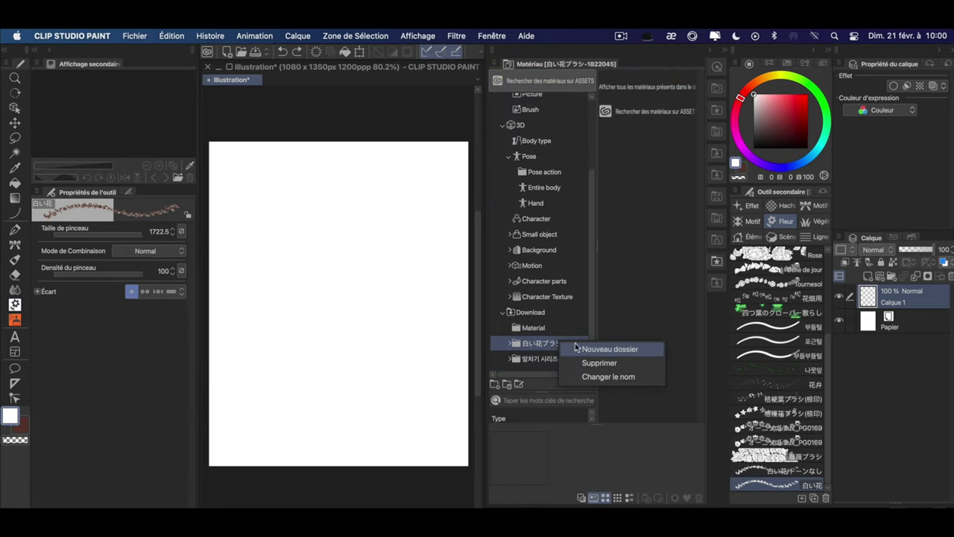
{"action": "left_click", "coordinate": [607, 363]}
{"action": "left_click", "coordinate": [608, 260]}
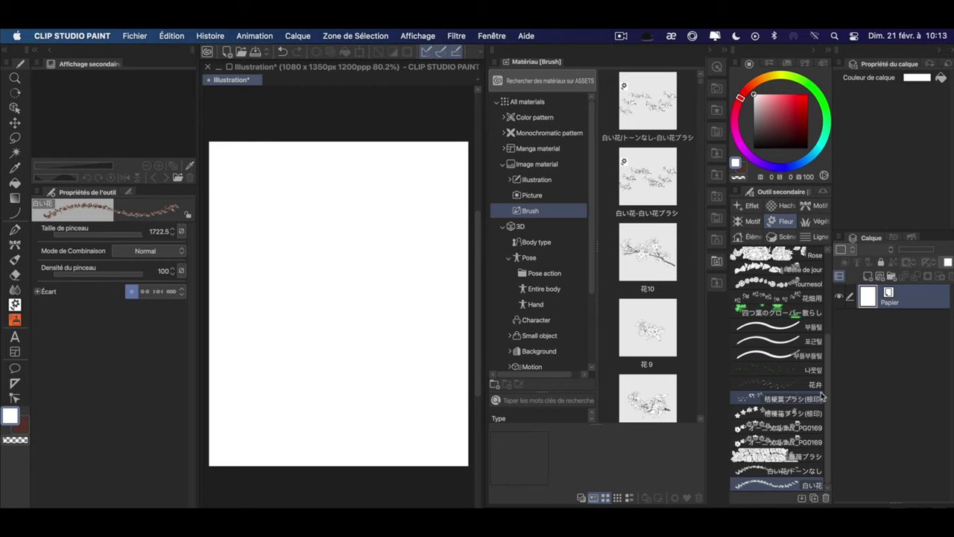
Examine the display modes and type filters in the sub tool material import dialog, and close it without importing.
{"action": "left_click", "coordinate": [802, 498]}
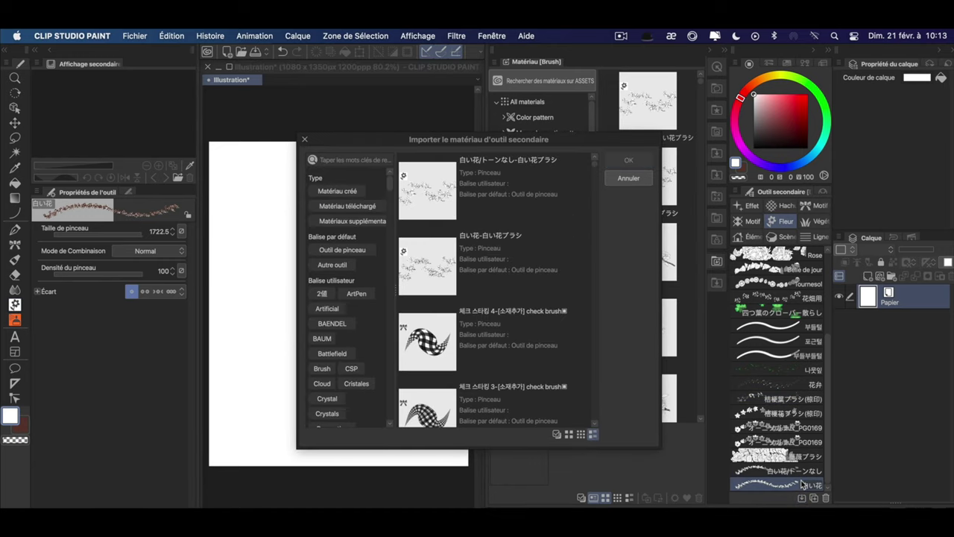
{"action": "left_click", "coordinate": [569, 433]}
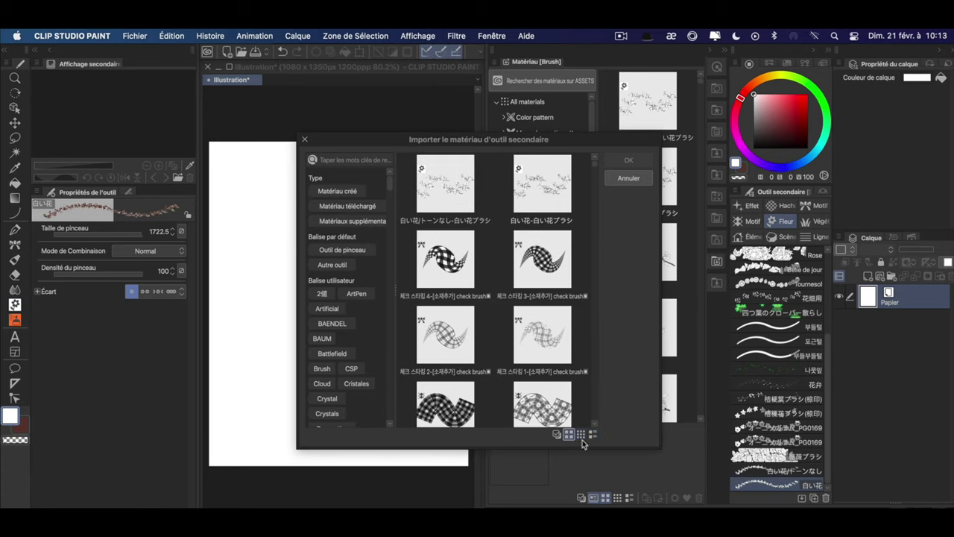
{"action": "left_click", "coordinate": [593, 434]}
{"action": "left_click", "coordinate": [572, 366]}
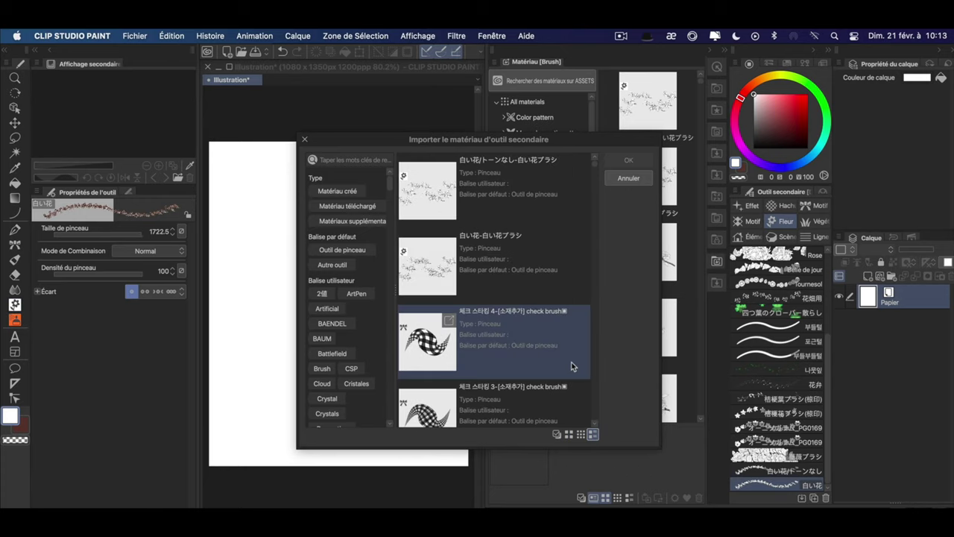
{"action": "left_click", "coordinate": [364, 221]}
{"action": "left_click", "coordinate": [364, 191]}
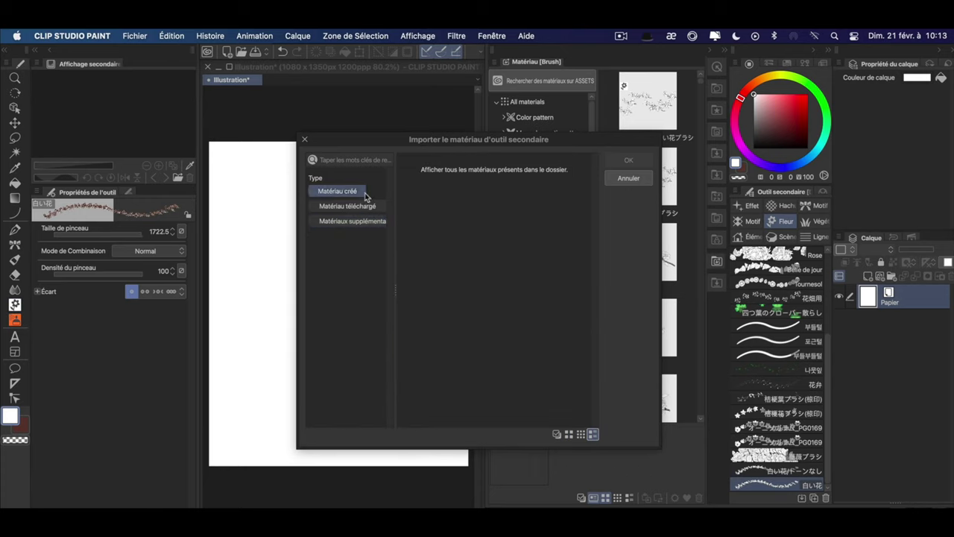
{"action": "left_click", "coordinate": [628, 179]}
Examine the icon and background colour settings for duplicating the 白い花 sub tool, and cancel without making a copy.
{"action": "left_click", "coordinate": [814, 497]}
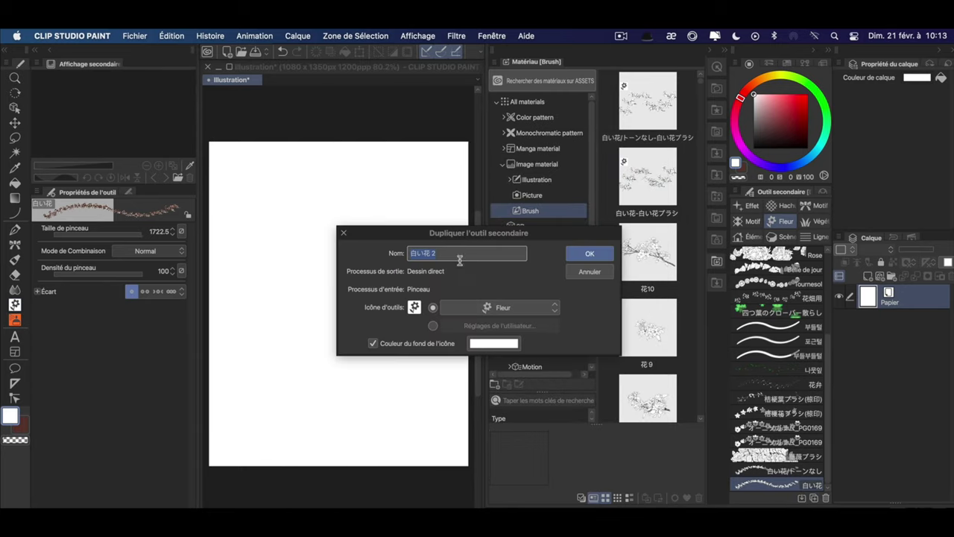
{"action": "left_click", "coordinate": [533, 312]}
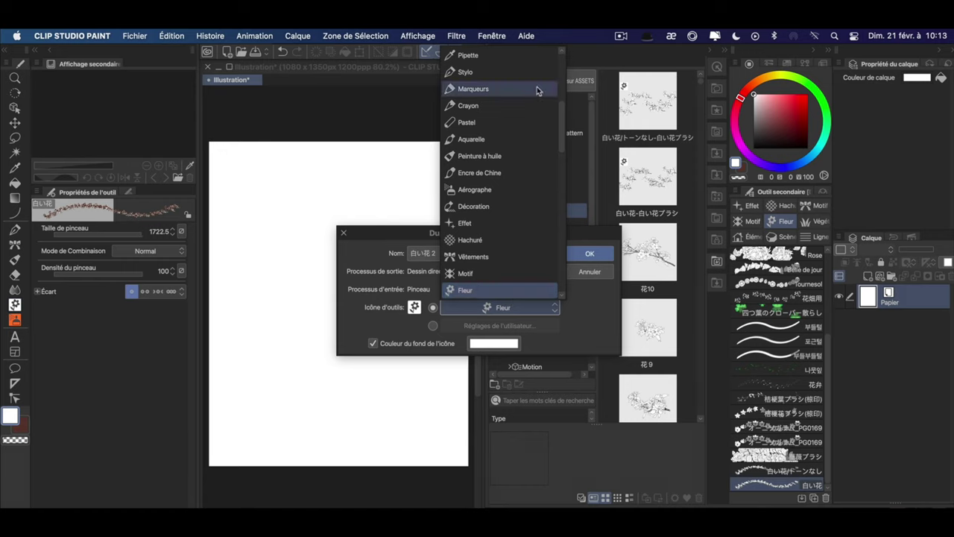
{"action": "left_click", "coordinate": [579, 317]}
{"action": "left_click", "coordinate": [495, 344]}
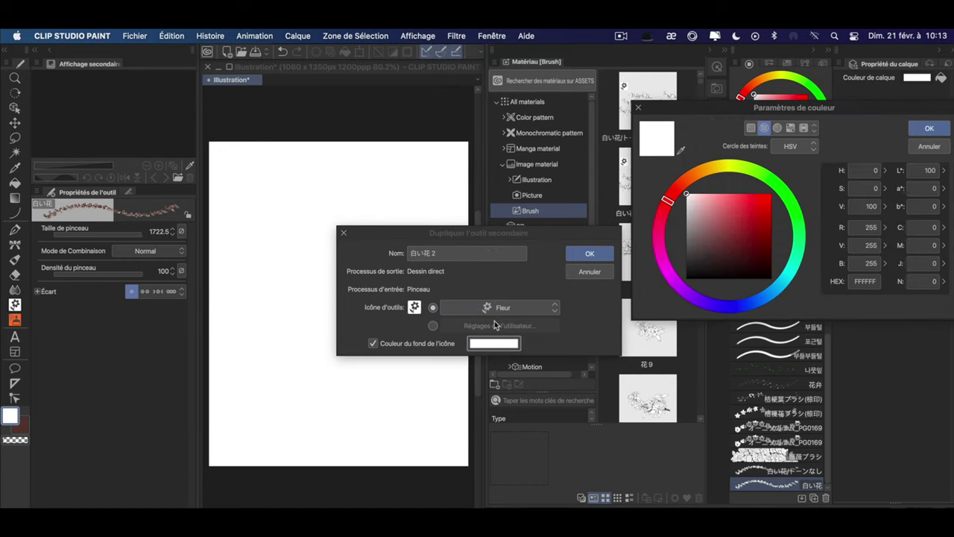
{"action": "left_click", "coordinate": [929, 146]}
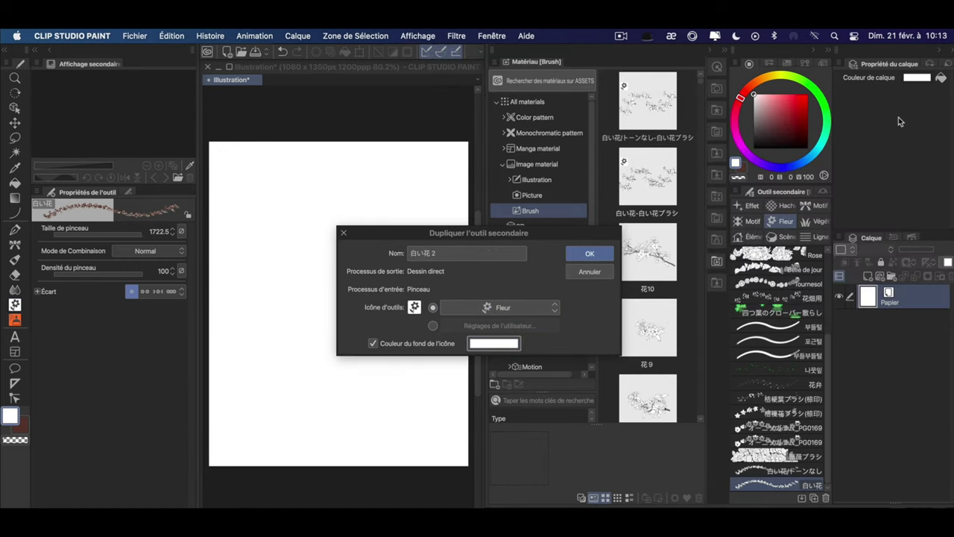
{"action": "left_click", "coordinate": [590, 273]}
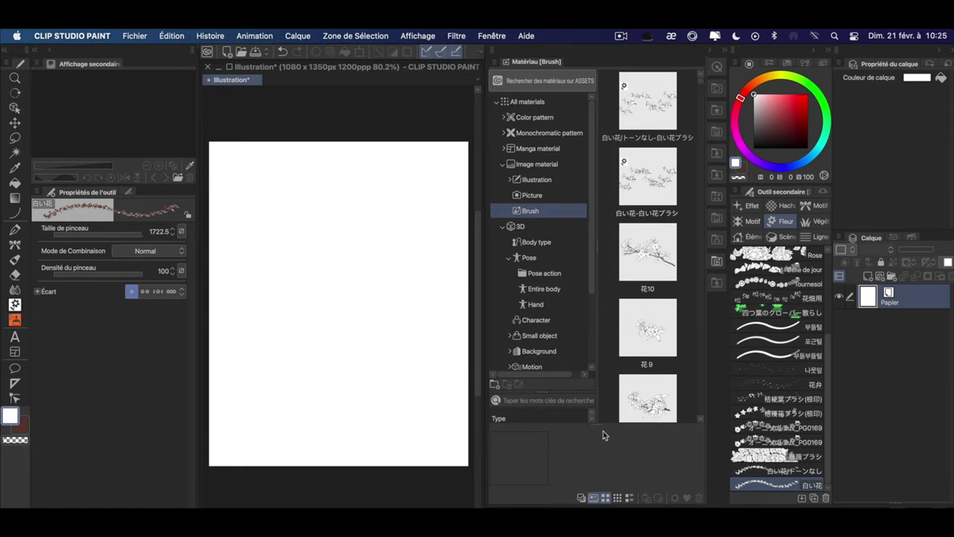
Paste the 花 9 material onto the canvas, try moving its layer, and undo both the move and the paste.
{"action": "left_click", "coordinate": [624, 97]}
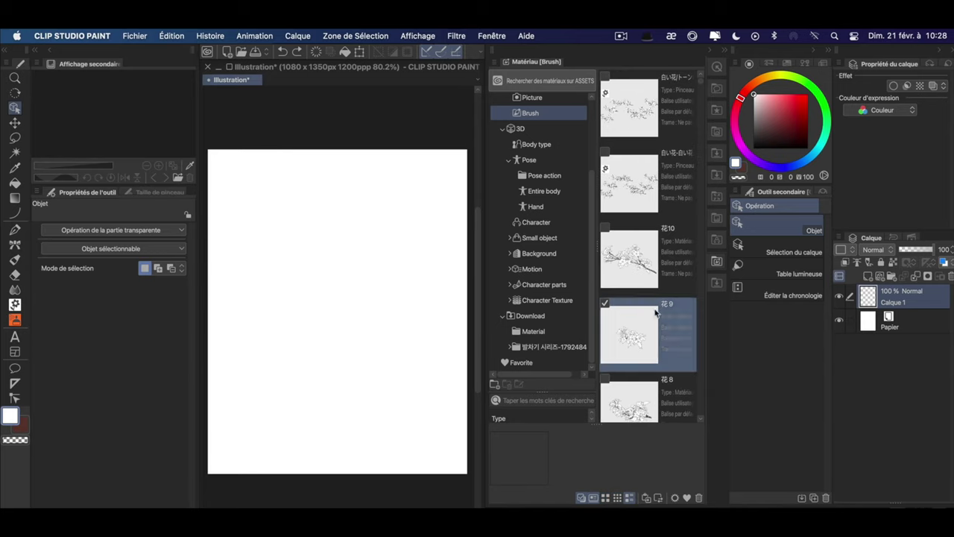
{"action": "left_click", "coordinate": [647, 497]}
{"action": "key", "text": "k"}
{"action": "left_click_drag", "start_coordinate": [448, 339], "coordinate": [238, 269]}
{"action": "key", "text": "super+z"}
{"action": "key", "text": "super+z"}
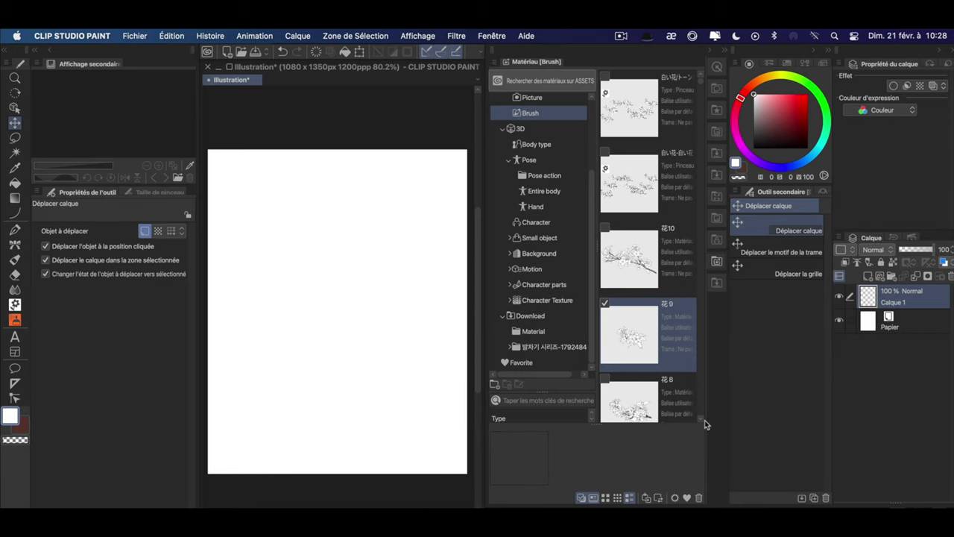
Review the properties of the 花 9 material, and add it to the favourites and remove it again.
{"action": "left_click", "coordinate": [675, 496]}
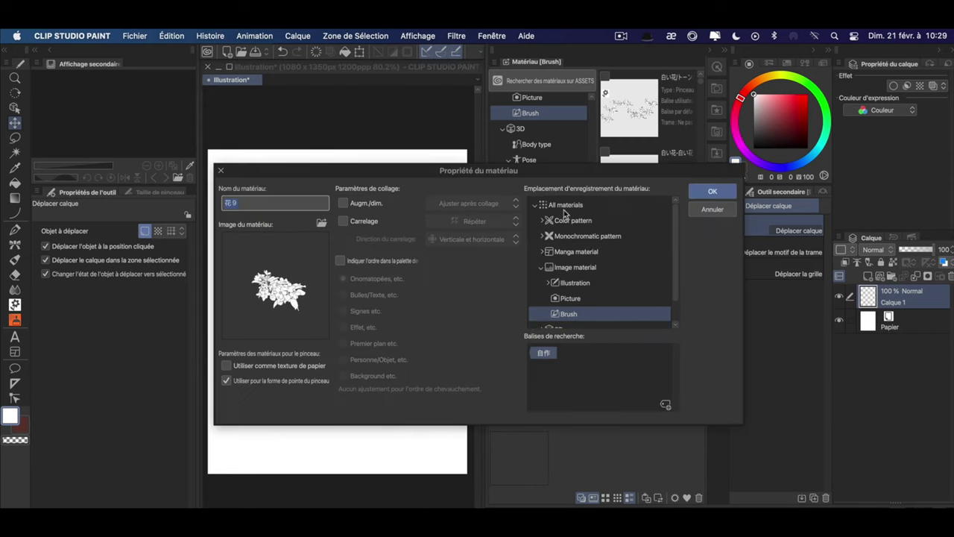
{"action": "left_click", "coordinate": [714, 194]}
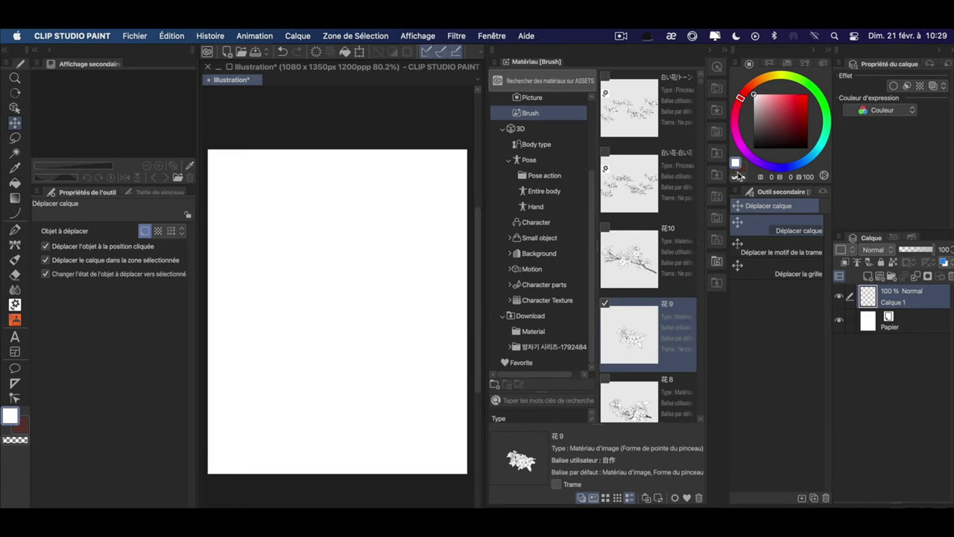
{"action": "left_click", "coordinate": [687, 498]}
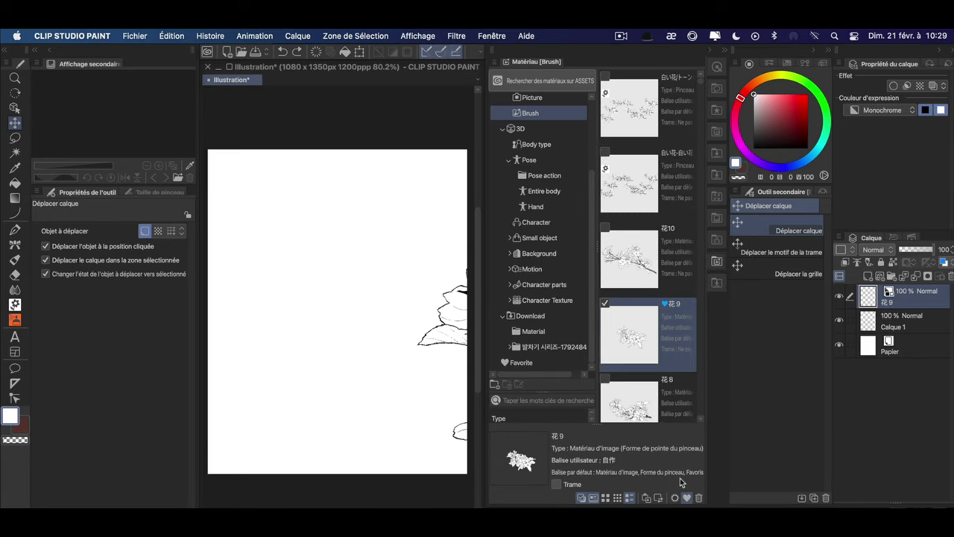
{"action": "left_click", "coordinate": [687, 497]}
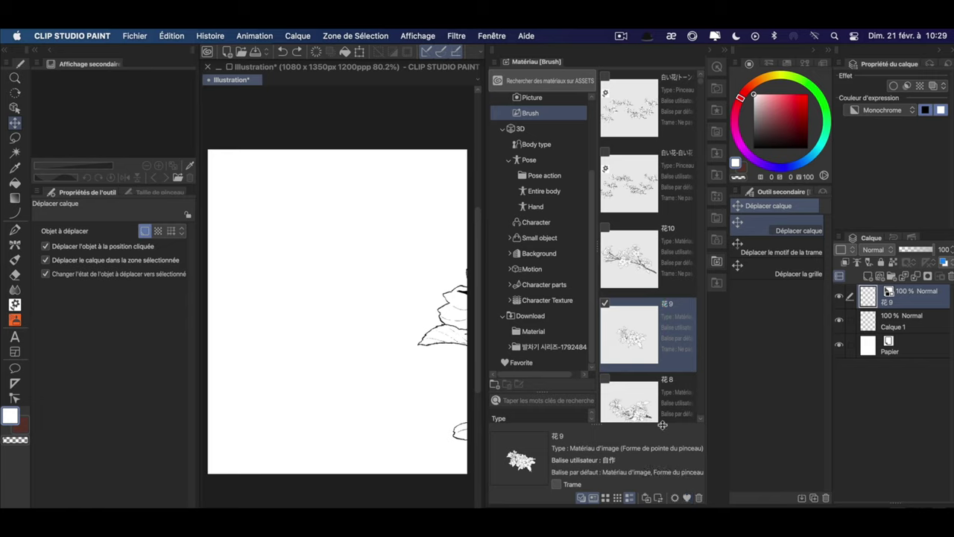
{"action": "left_click_drag", "start_coordinate": [462, 331], "coordinate": [435, 326]}
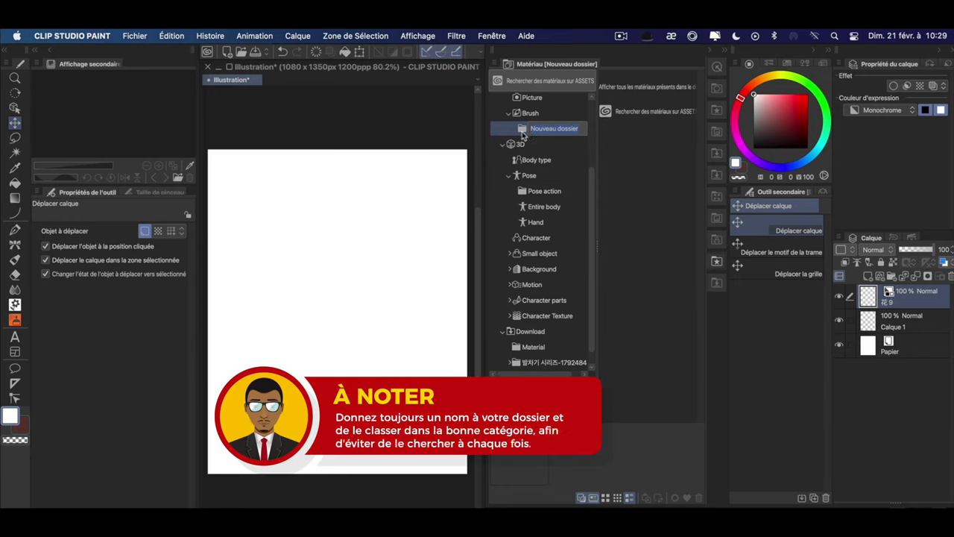
Name the new material folder inside Brush "Test".
{"action": "type", "text": "Test"}
{"action": "key", "text": "Return"}
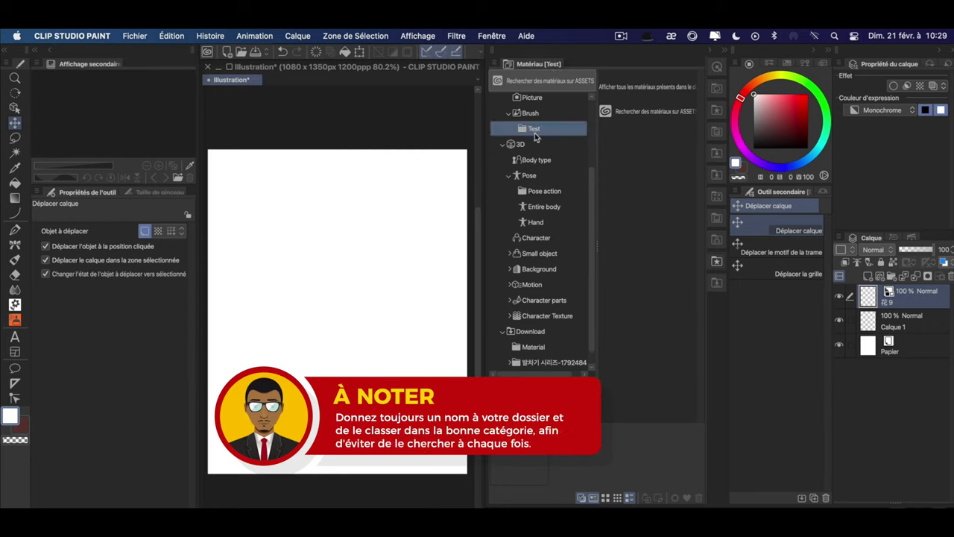
{"action": "left_click_drag", "start_coordinate": [523, 132], "coordinate": [549, 249]}
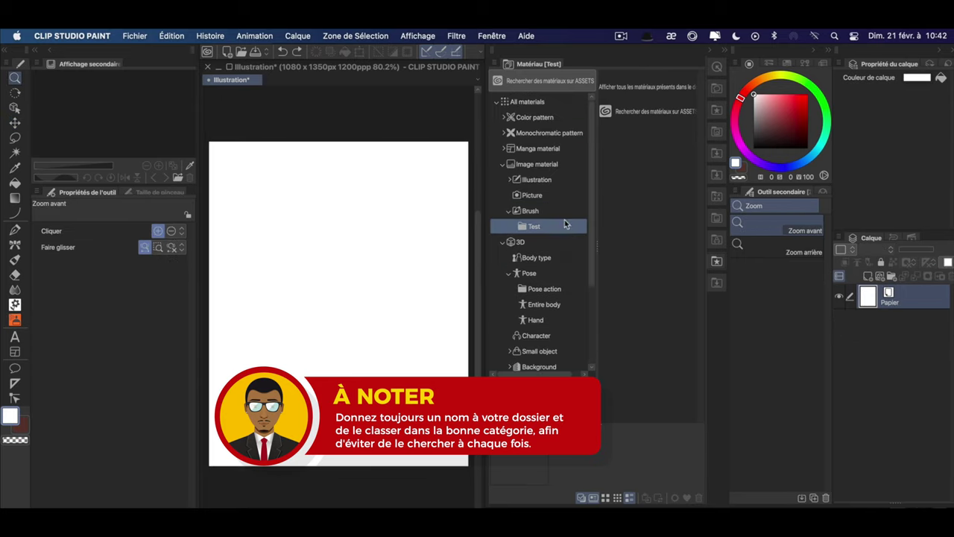
Examine the Test folder's options for creating, deleting and renaming folders, and dismiss them without a change.
{"action": "right_click", "coordinate": [566, 228]}
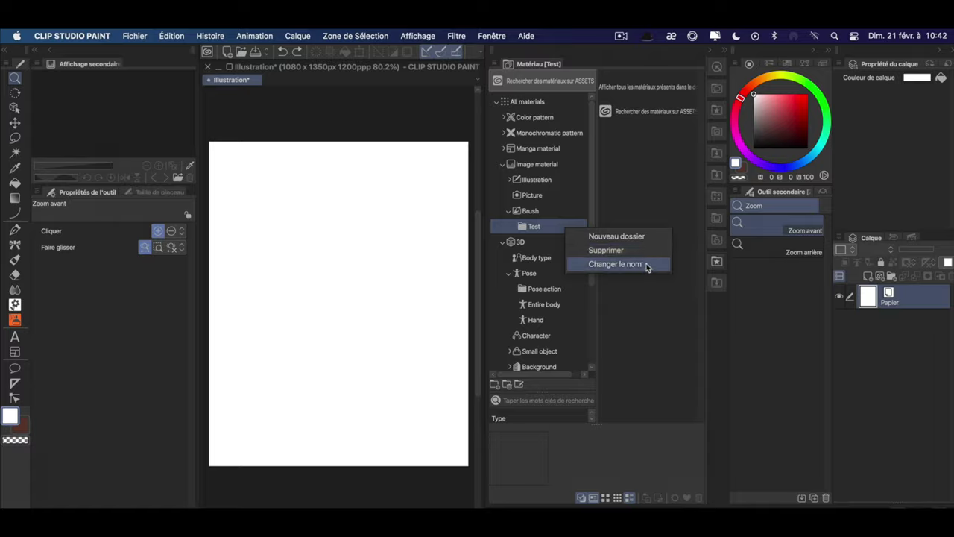
{"action": "left_click", "coordinate": [660, 180]}
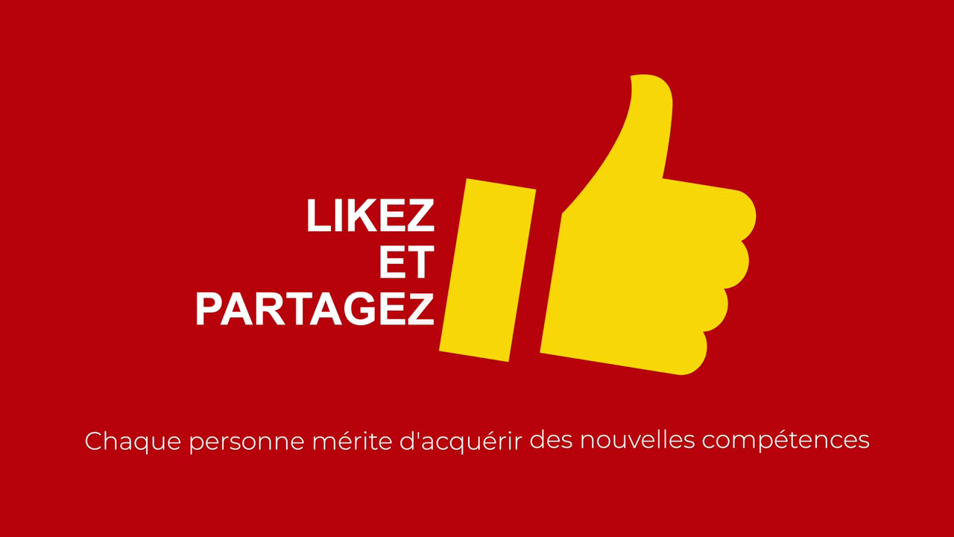